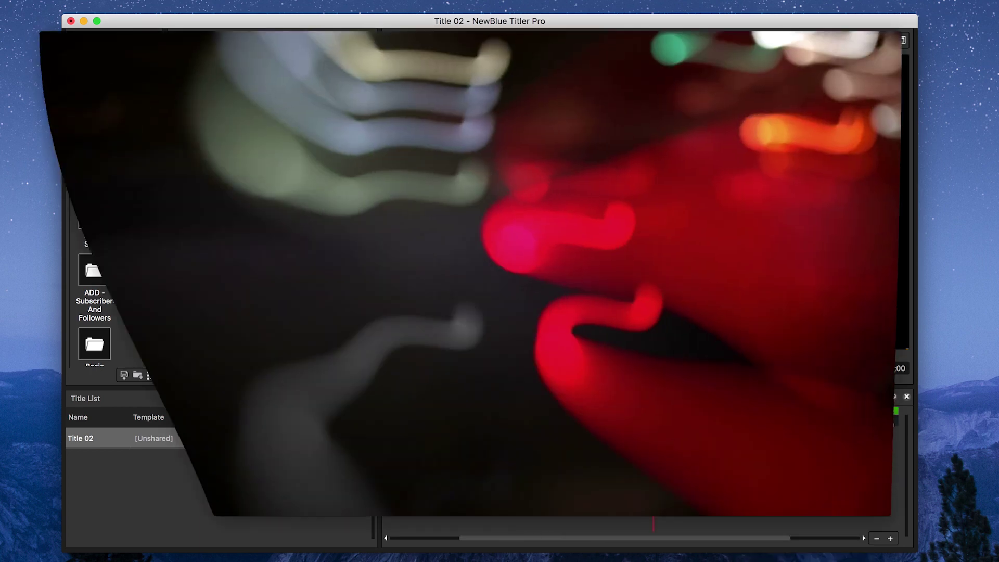
- Import the light-abstract-lines mp4 into Title 02 and lower its 3D Face opacity to 47
{"action": "left_click", "coordinate": [465, 433]}
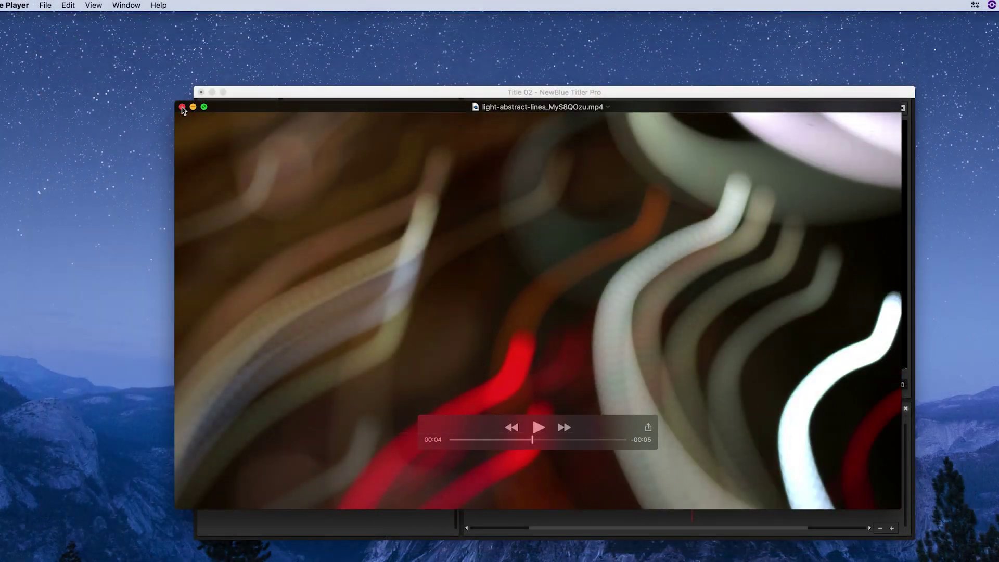
{"action": "left_click", "coordinate": [187, 107]}
{"action": "left_click", "coordinate": [329, 235]}
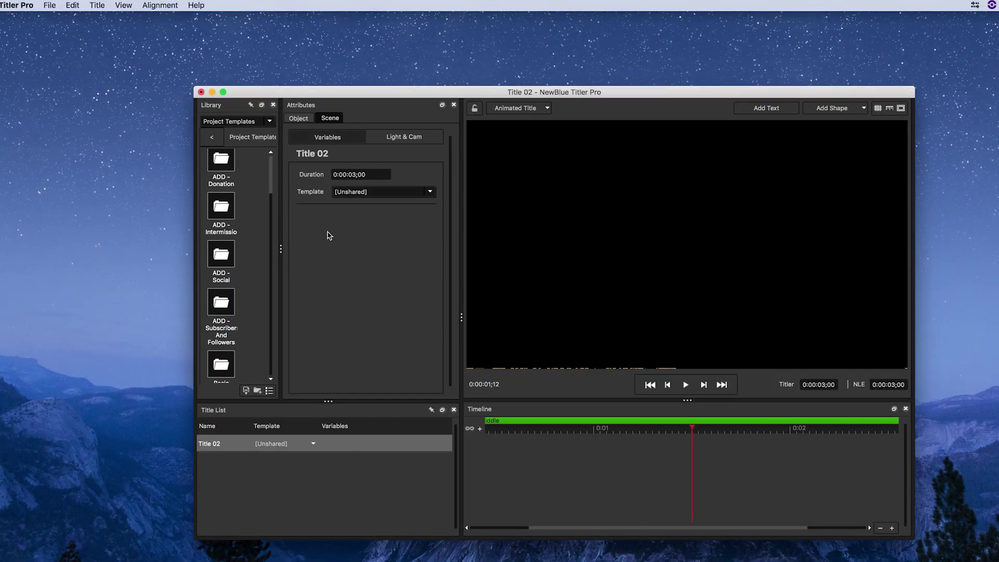
{"action": "left_click", "coordinate": [57, 6]}
{"action": "mouse_move", "coordinate": [125, 121]}
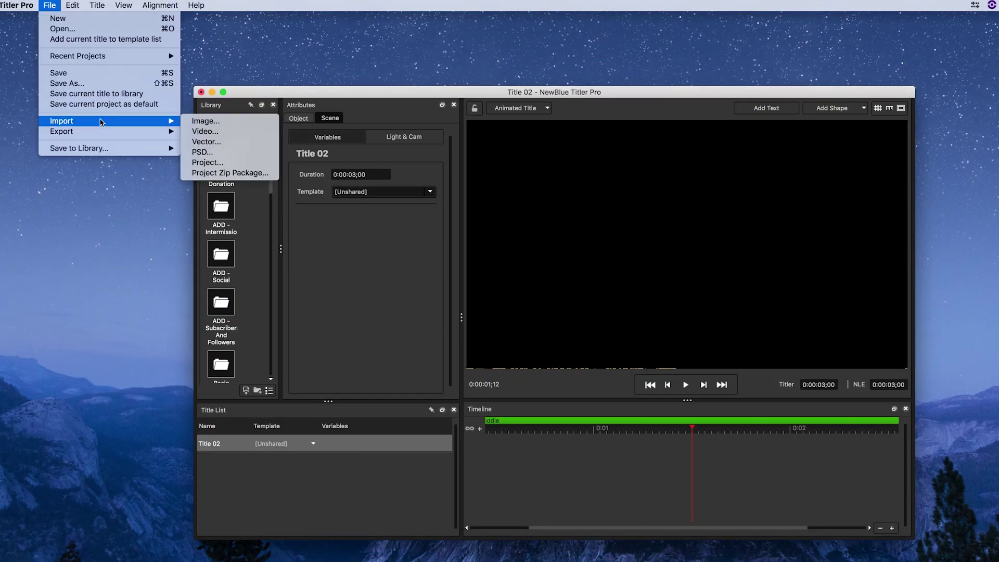
{"action": "left_click", "coordinate": [205, 131]}
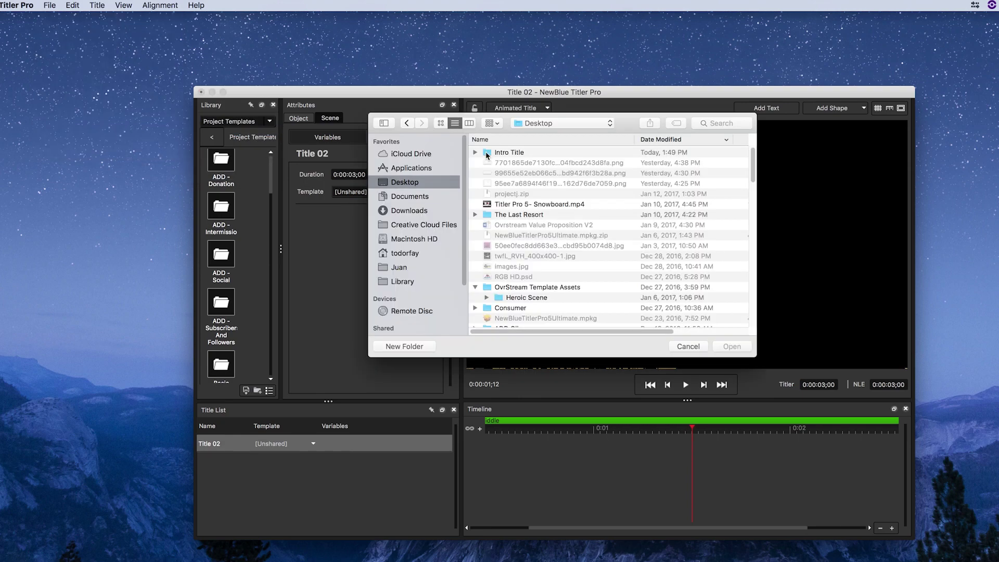
{"action": "left_click", "coordinate": [735, 347]}
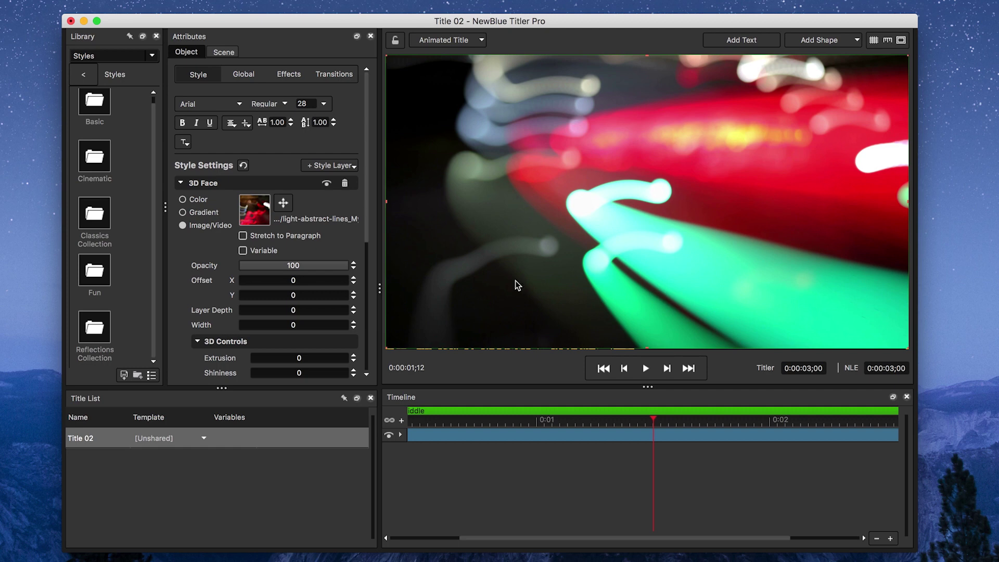
{"action": "left_click_drag", "start_coordinate": [294, 267], "coordinate": [293, 267]}
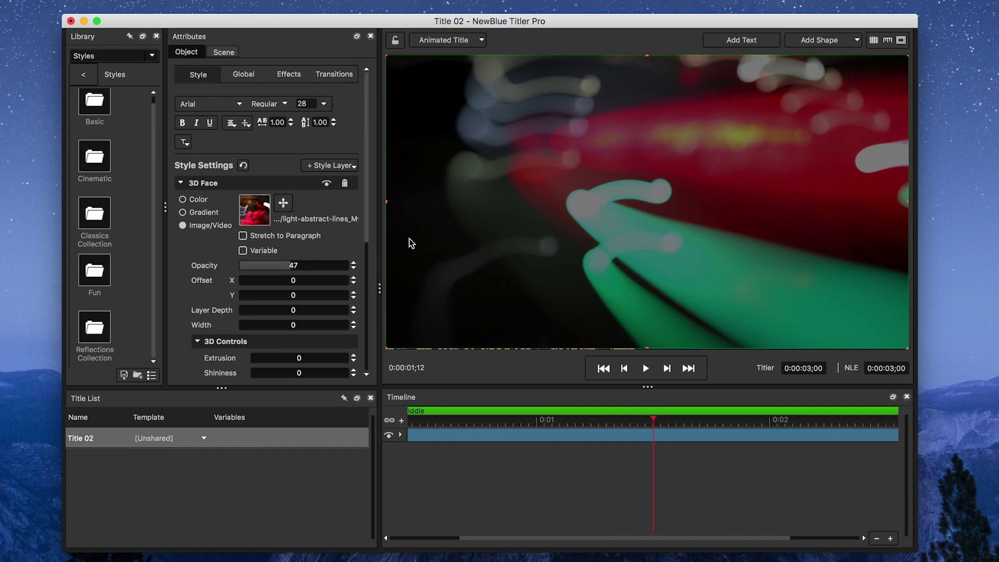
- Apply the RGB Shift 'All Messed Up' stylizer preset to the video
{"action": "left_click", "coordinate": [137, 56]}
{"action": "left_click", "coordinate": [135, 66]}
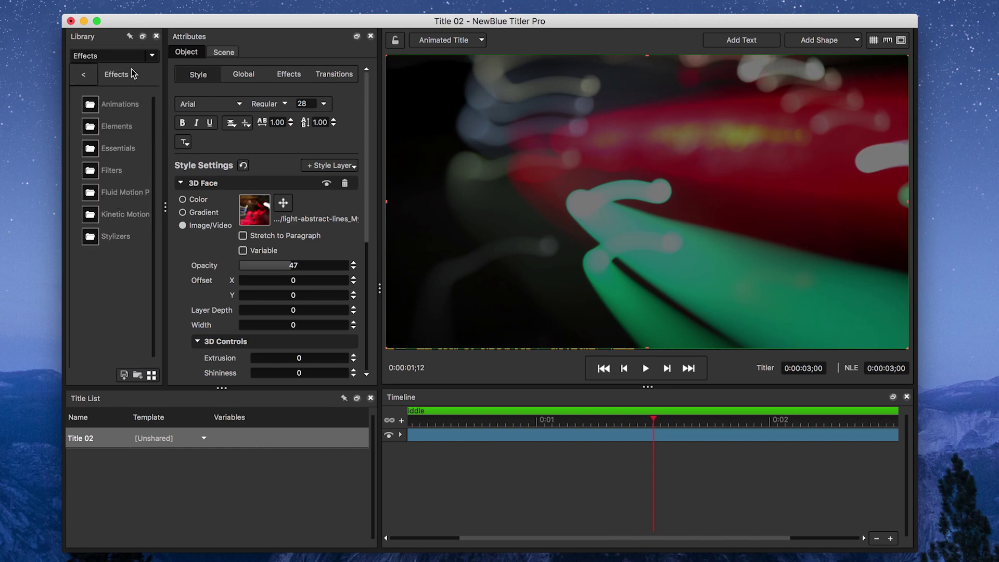
{"action": "double_click", "coordinate": [93, 237]}
{"action": "scroll", "coordinate": [119, 258], "scroll_direction": "down", "scroll_amount": 5}
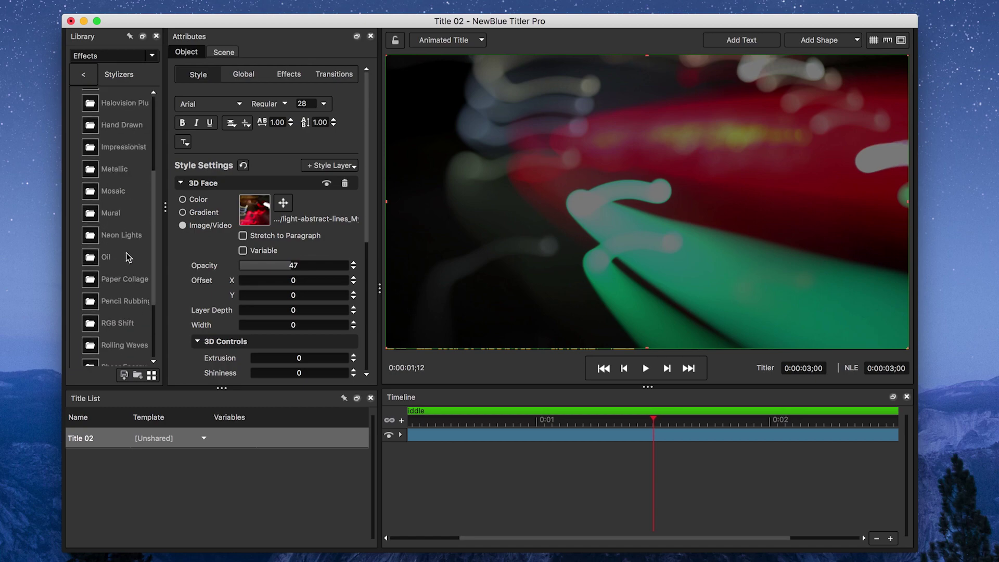
{"action": "double_click", "coordinate": [91, 246]}
{"action": "left_click_drag", "start_coordinate": [89, 104], "coordinate": [514, 216]}
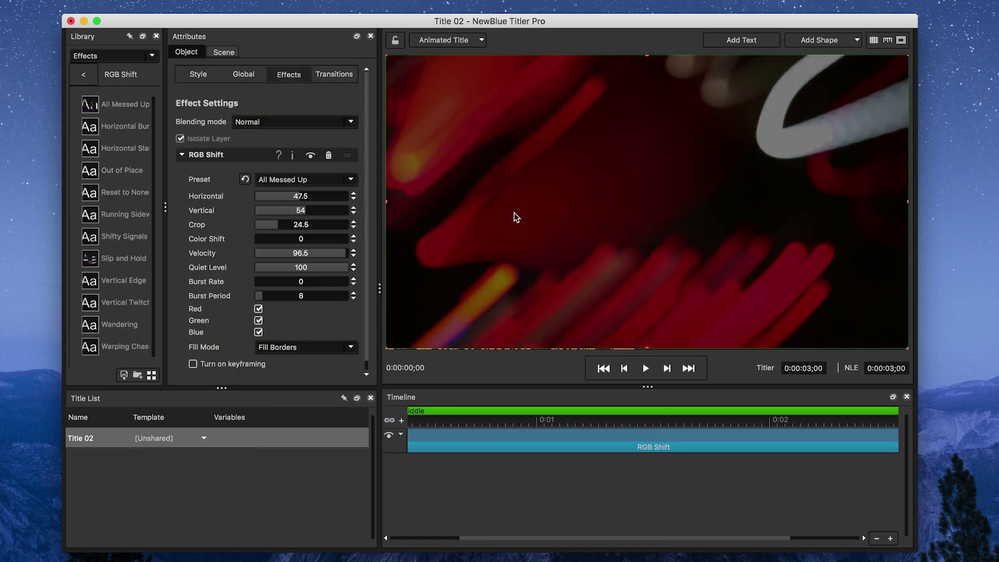
- Add the Halovision Plus 'Vibrant Texture' preset to the title
{"action": "left_click", "coordinate": [83, 75]}
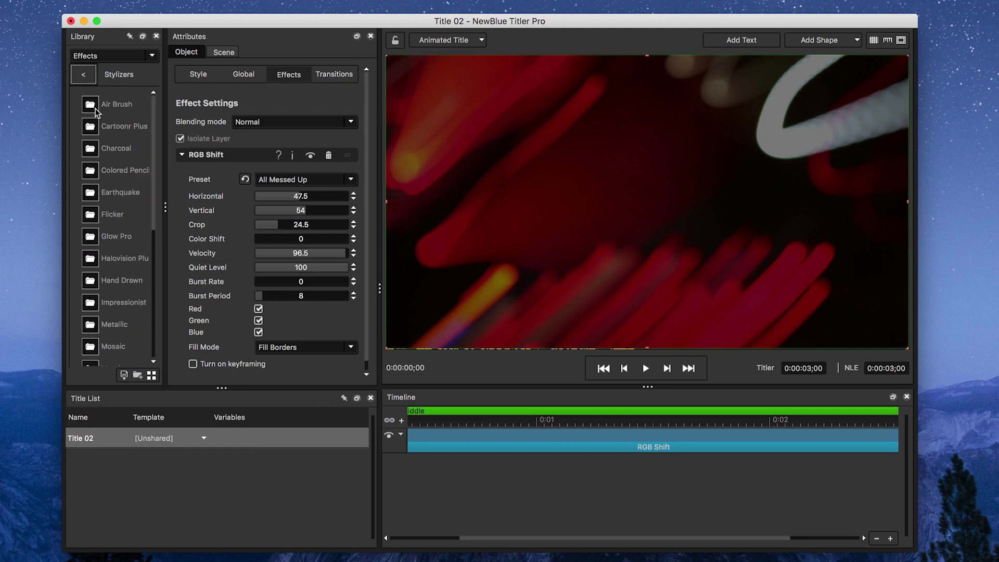
{"action": "scroll", "coordinate": [127, 216], "scroll_direction": "down", "scroll_amount": 3}
{"action": "double_click", "coordinate": [96, 226]}
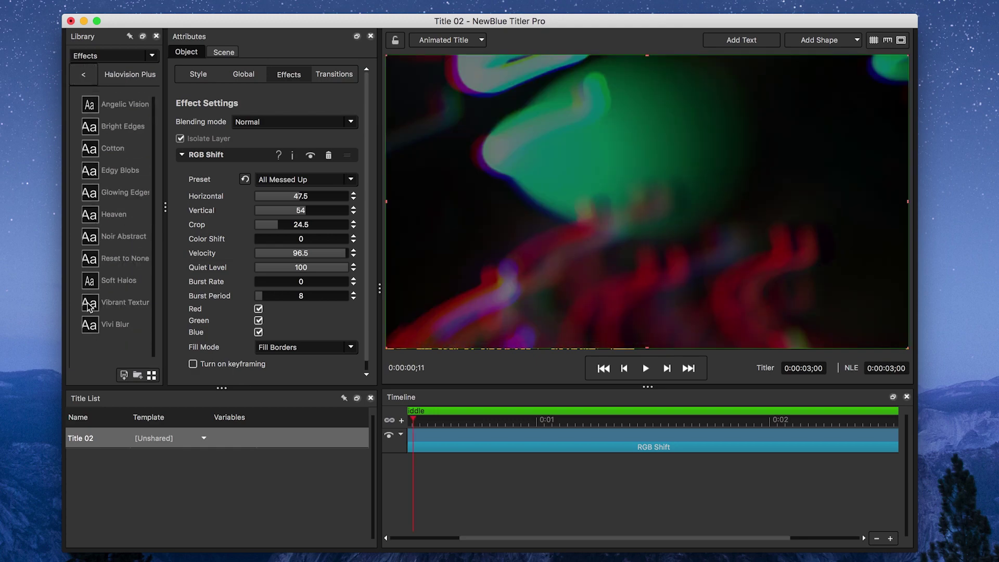
{"action": "left_click_drag", "start_coordinate": [91, 305], "coordinate": [665, 428]}
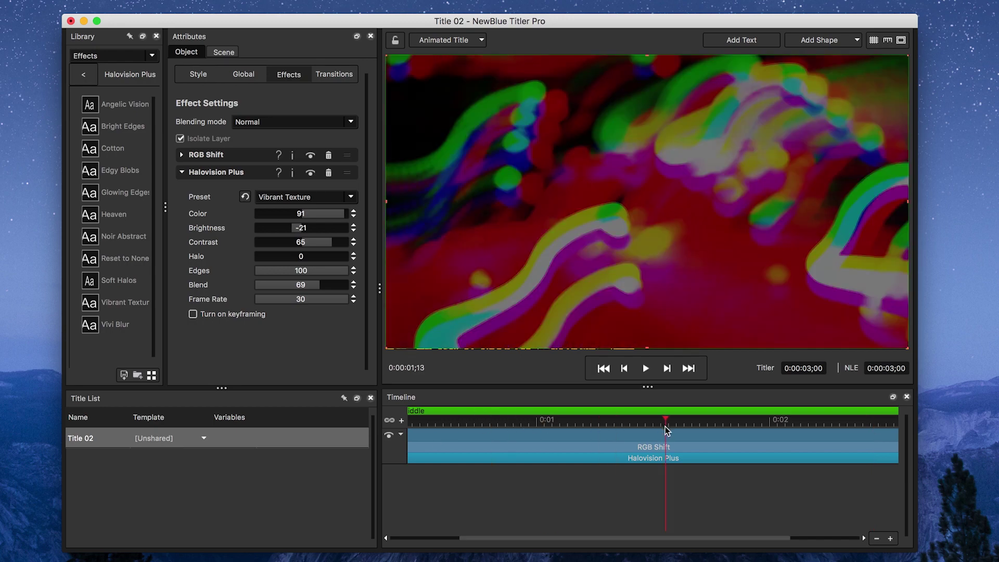
- Add a rectangle shape stretched to fill the whole frame
{"action": "left_click", "coordinate": [854, 40]}
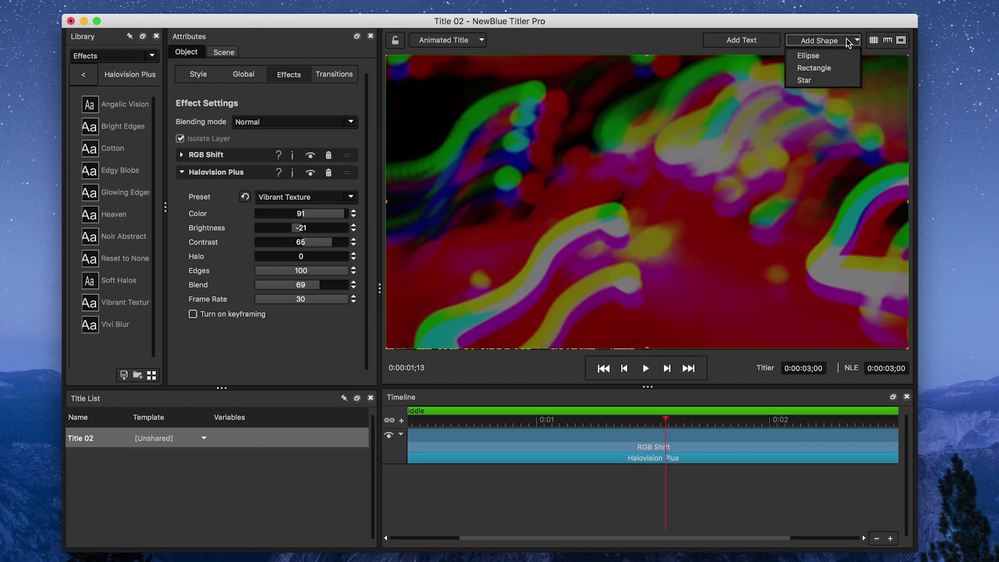
{"action": "left_click", "coordinate": [828, 56]}
{"action": "left_click_drag", "start_coordinate": [676, 237], "coordinate": [923, 219]}
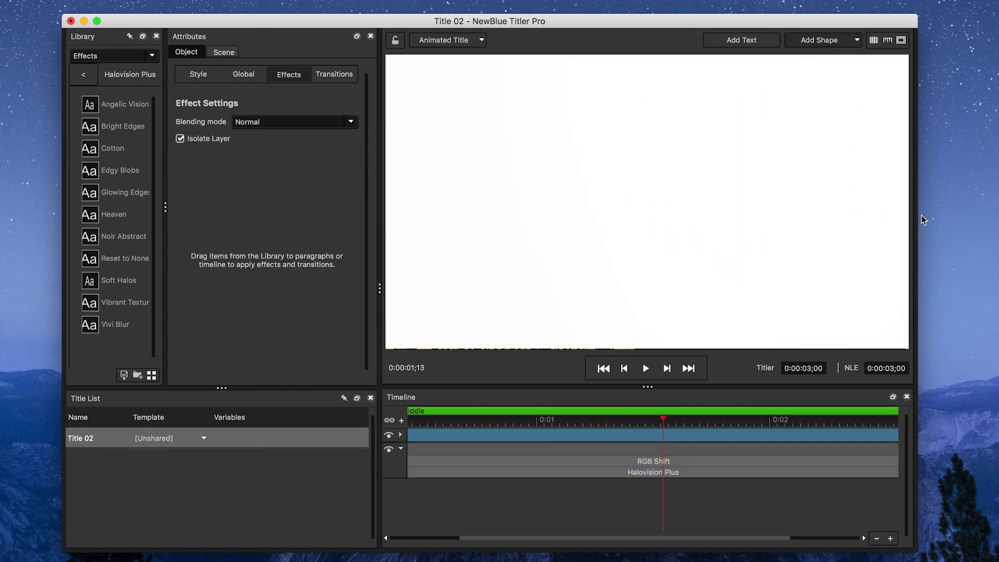
- Set the rectangle's fill to a vertical three-colour gradient
{"action": "left_click", "coordinate": [208, 83]}
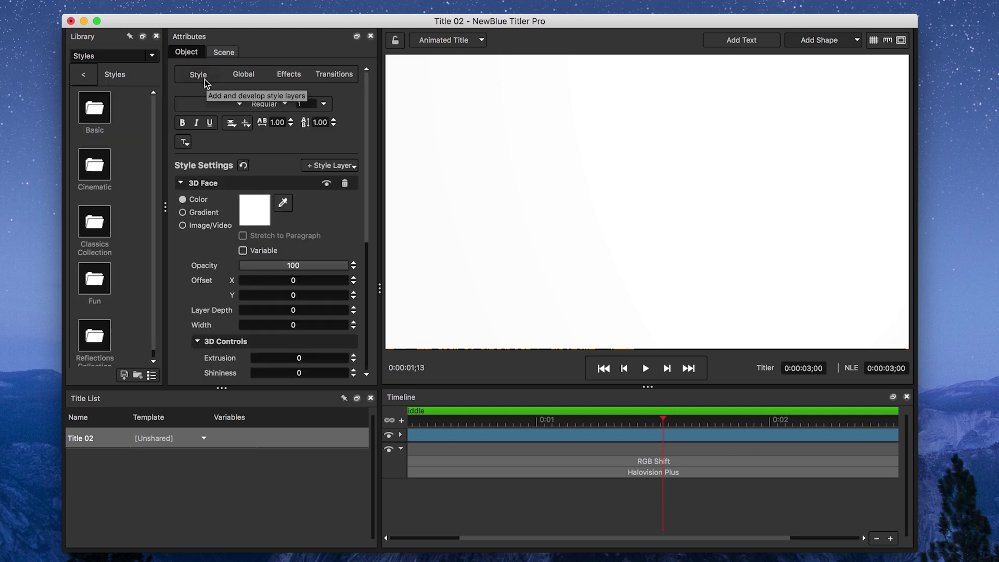
{"action": "left_click", "coordinate": [182, 212]}
{"action": "left_click", "coordinate": [459, 129]}
{"action": "left_click", "coordinate": [438, 144]}
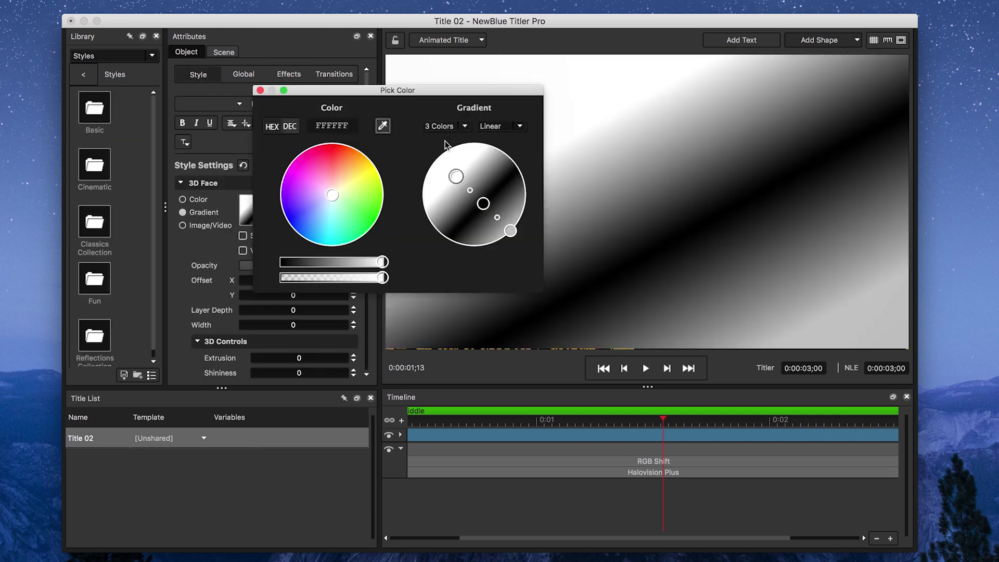
{"action": "left_click_drag", "start_coordinate": [509, 230], "coordinate": [481, 245]}
{"action": "left_click_drag", "start_coordinate": [383, 262], "coordinate": [292, 262]}
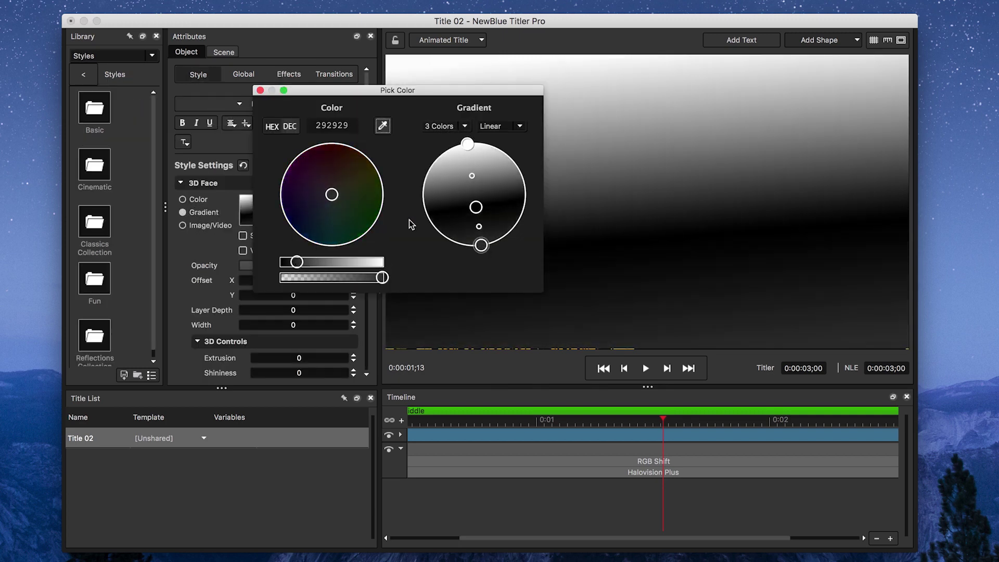
- Darken the gradient stops to black and dark grey 393939, and place the shape beneath the effects track
{"action": "left_click", "coordinate": [468, 144]}
{"action": "left_click_drag", "start_coordinate": [383, 262], "coordinate": [302, 262]}
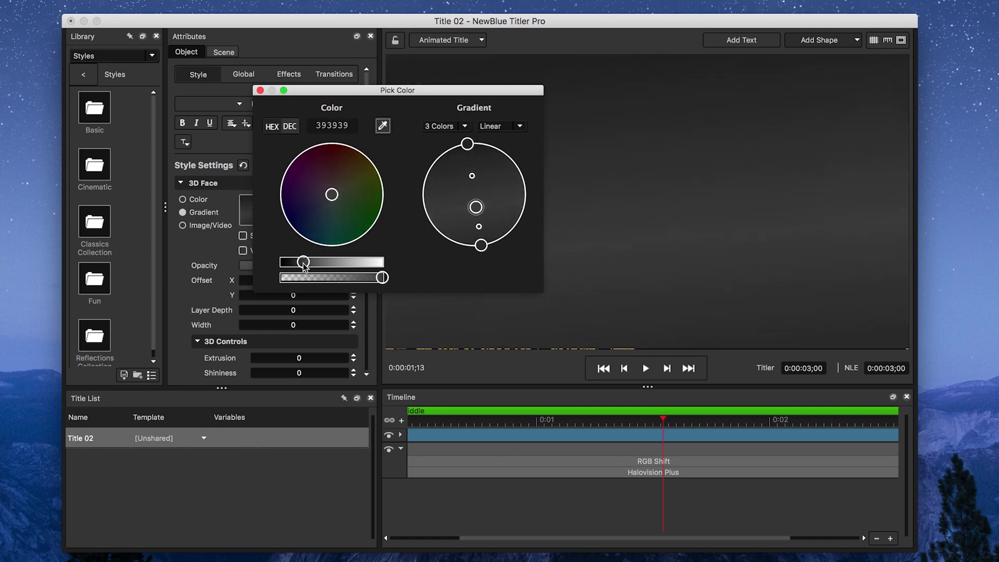
{"action": "left_click_drag", "start_coordinate": [481, 246], "coordinate": [477, 246]}
{"action": "left_click_drag", "start_coordinate": [476, 207], "coordinate": [476, 210]}
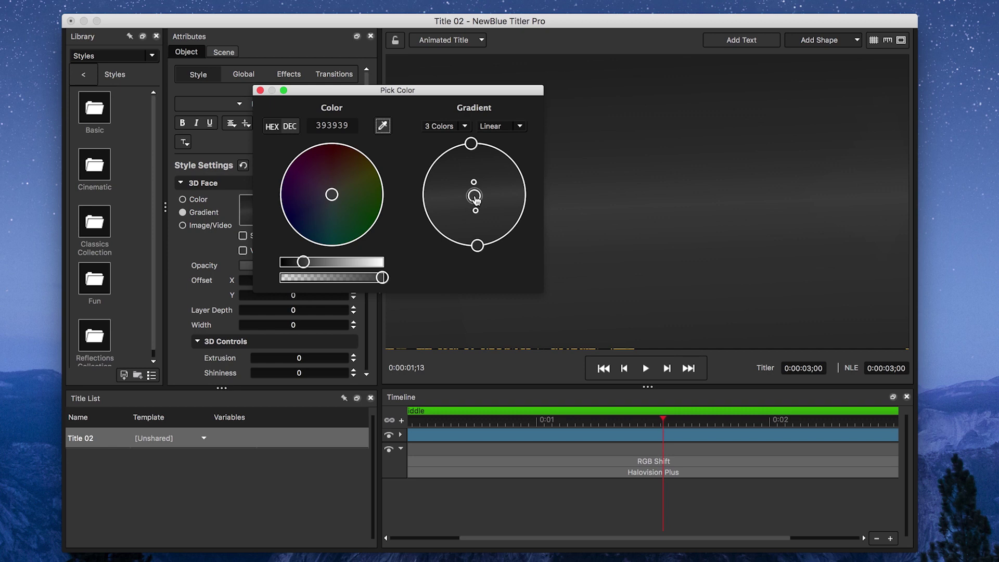
{"action": "left_click", "coordinate": [260, 90]}
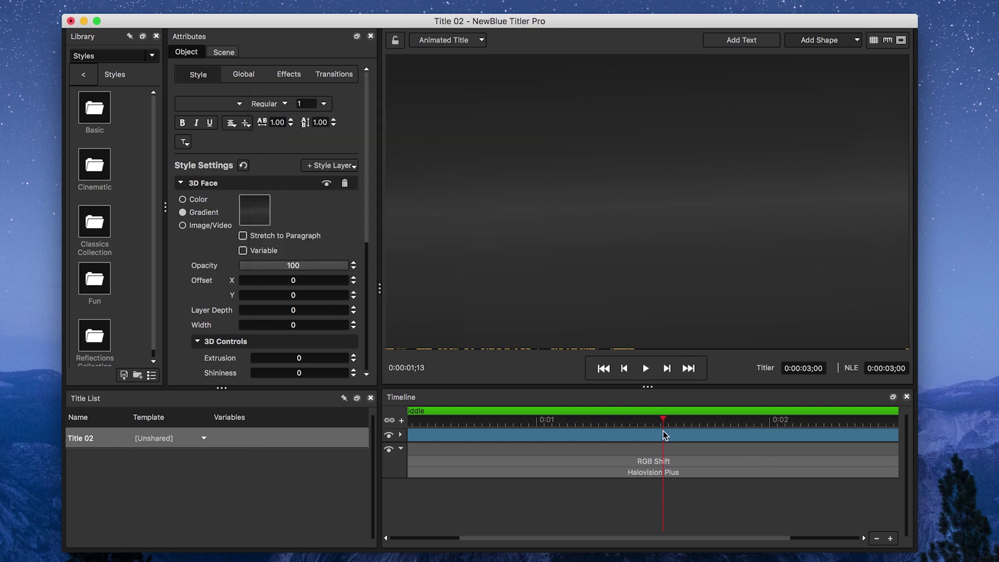
{"action": "left_click_drag", "start_coordinate": [665, 435], "coordinate": [667, 491]}
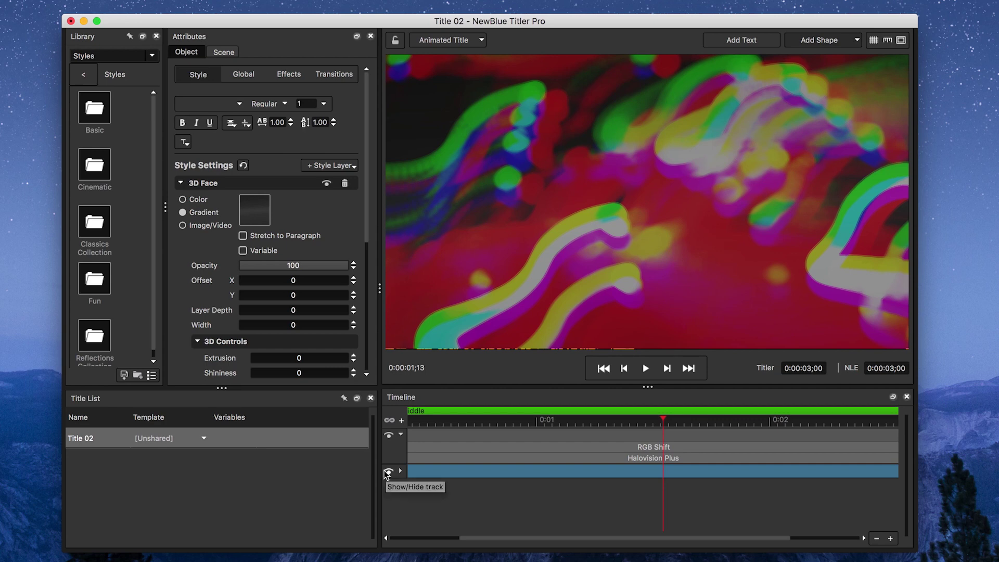
- Add a text object and replace the placeholder with FEATURING
{"action": "left_click", "coordinate": [751, 40]}
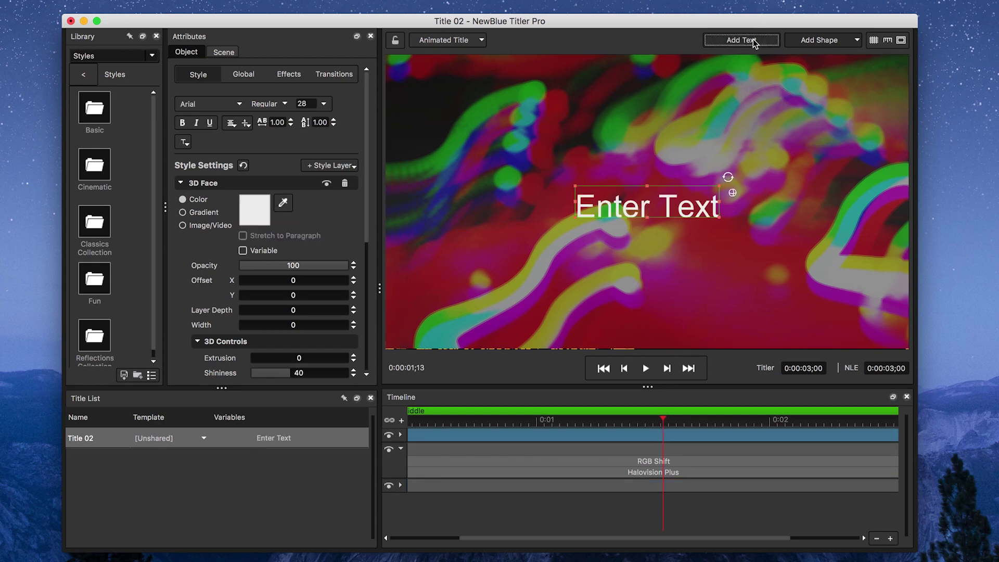
{"action": "double_click", "coordinate": [621, 194]}
{"action": "left_click_drag", "start_coordinate": [578, 206], "coordinate": [718, 207]}
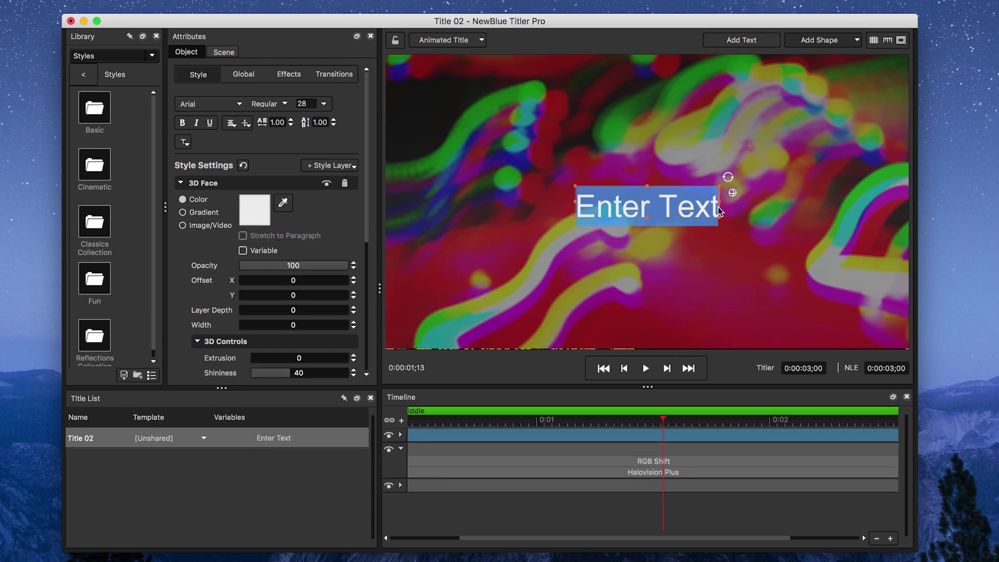
{"action": "type", "text": "FEATURING"}
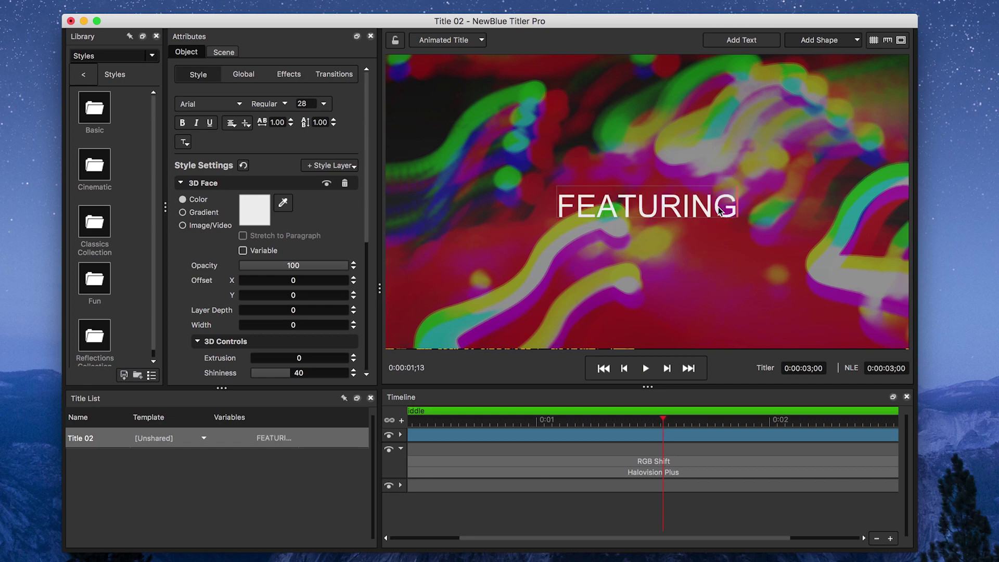
- Set FEATURING in the CF John Doe font with a yellow EBAD0E face colour
{"action": "left_click", "coordinate": [235, 104]}
{"action": "scroll", "coordinate": [245, 244], "scroll_direction": "down", "scroll_amount": 10}
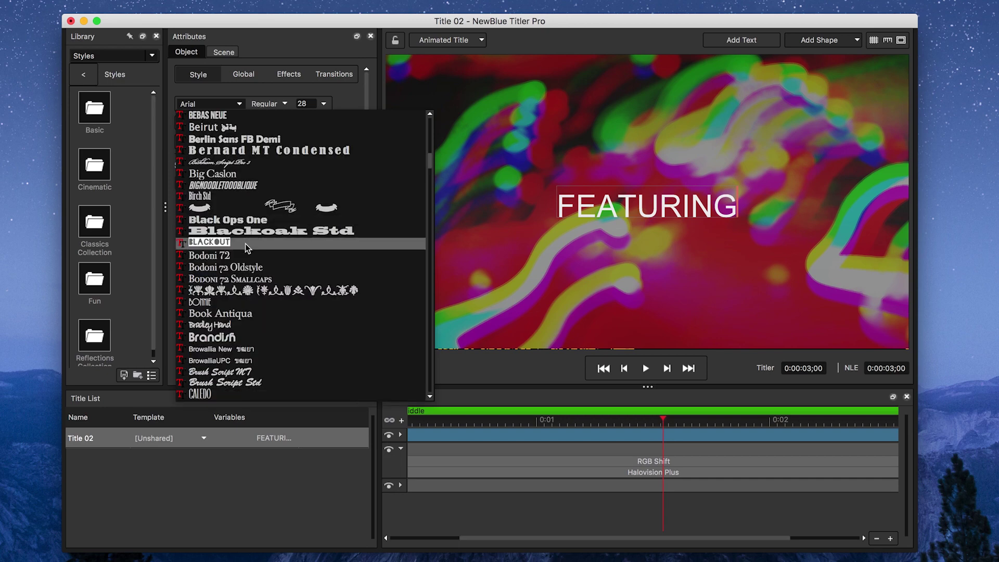
{"action": "left_click", "coordinate": [248, 329]}
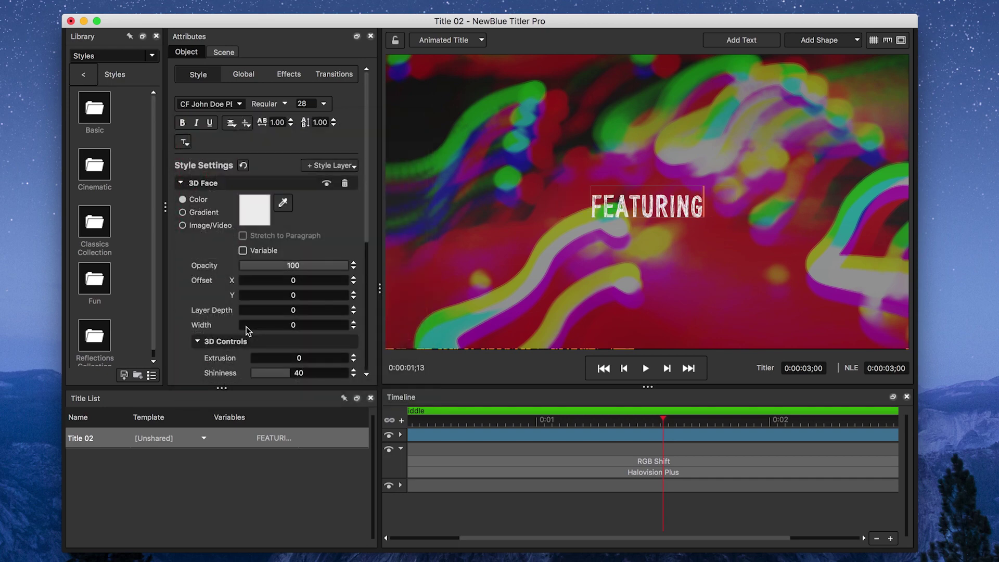
{"action": "left_click", "coordinate": [263, 212]}
{"action": "left_click_drag", "start_coordinate": [360, 180], "coordinate": [376, 159]}
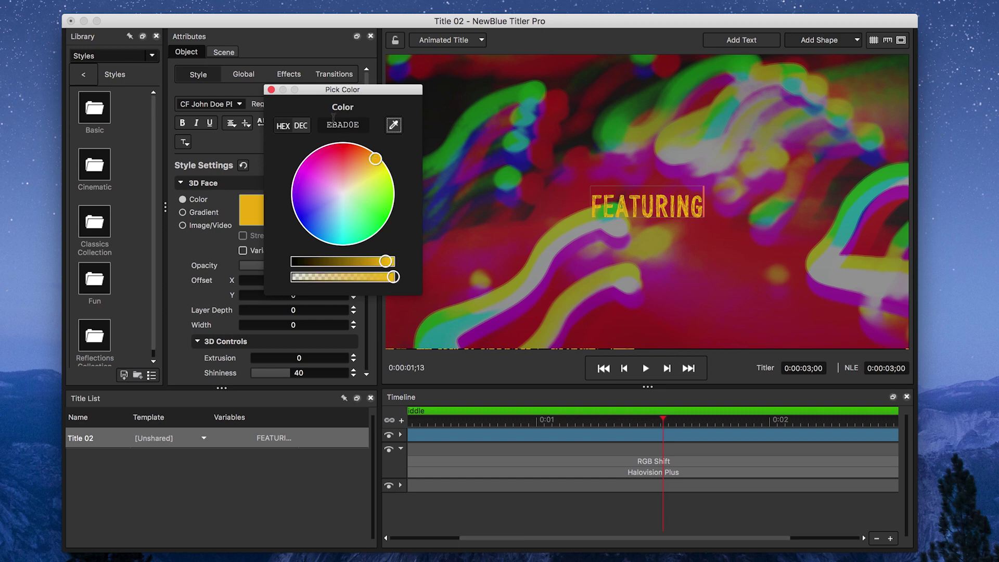
{"action": "left_click", "coordinate": [271, 89]}
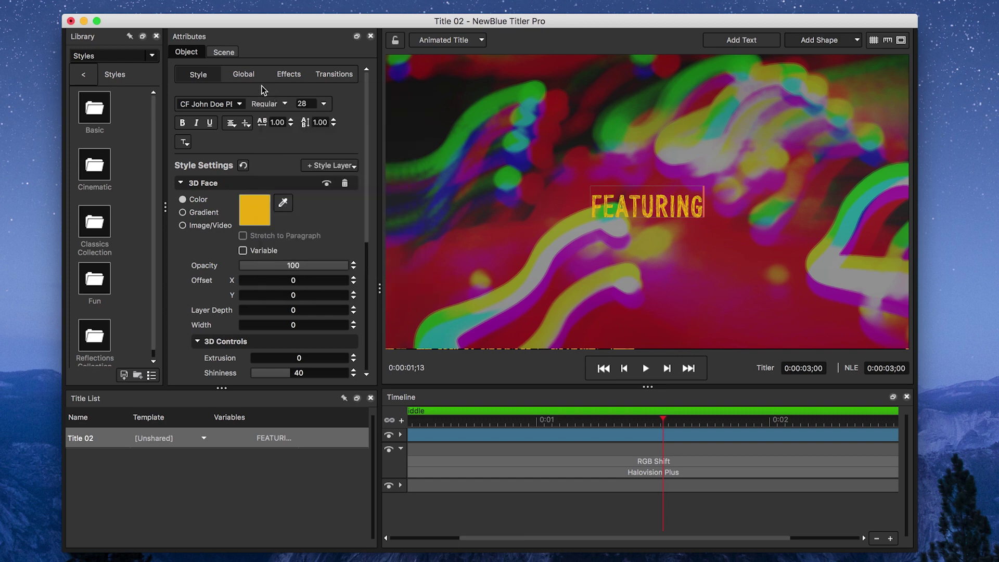
- Enlarge the FEATURING text and move it slightly higher
{"action": "mouse_move", "coordinate": [712, 180]}
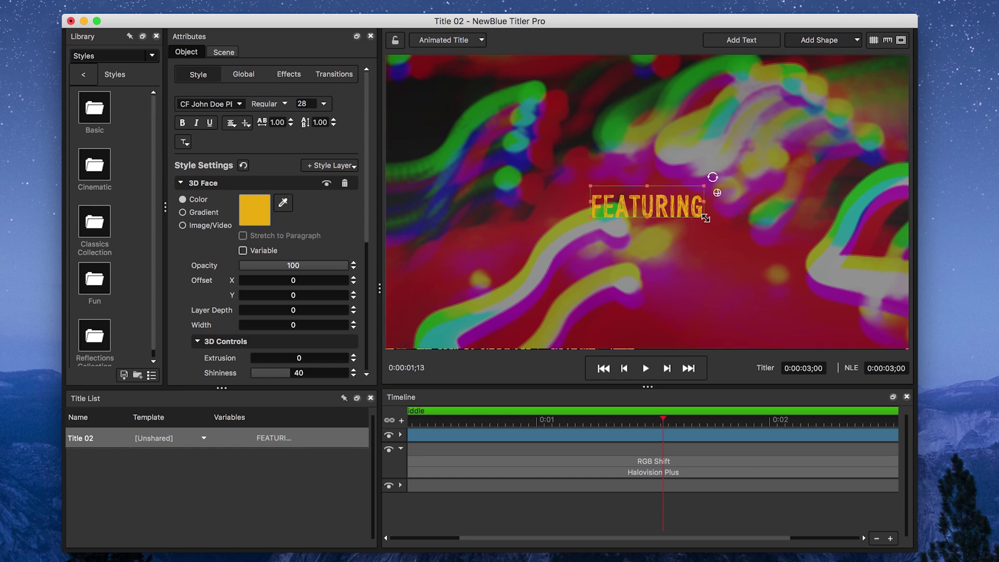
{"action": "left_click_drag", "start_coordinate": [708, 220], "coordinate": [761, 238]}
{"action": "left_click", "coordinate": [676, 224]}
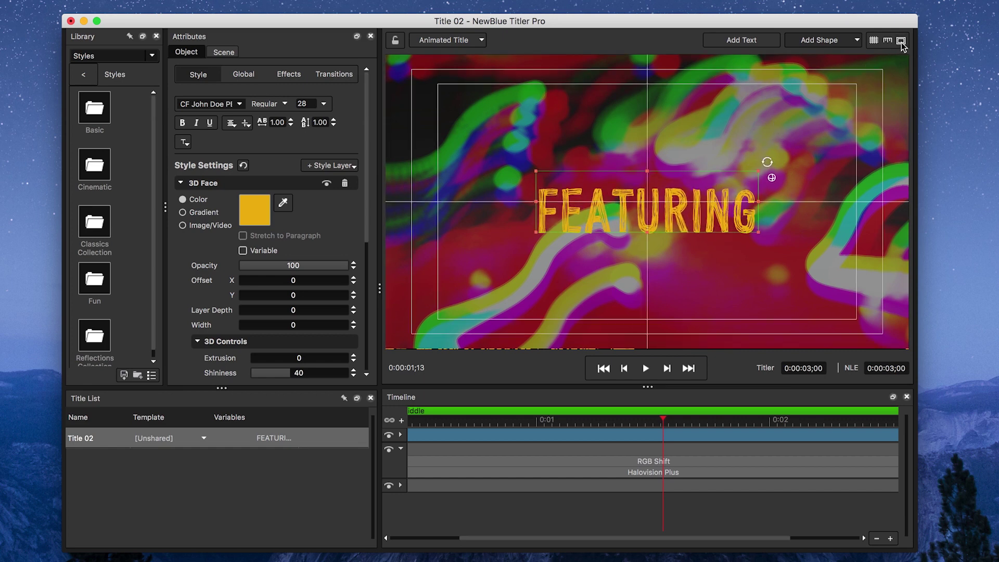
{"action": "left_click", "coordinate": [677, 224]}
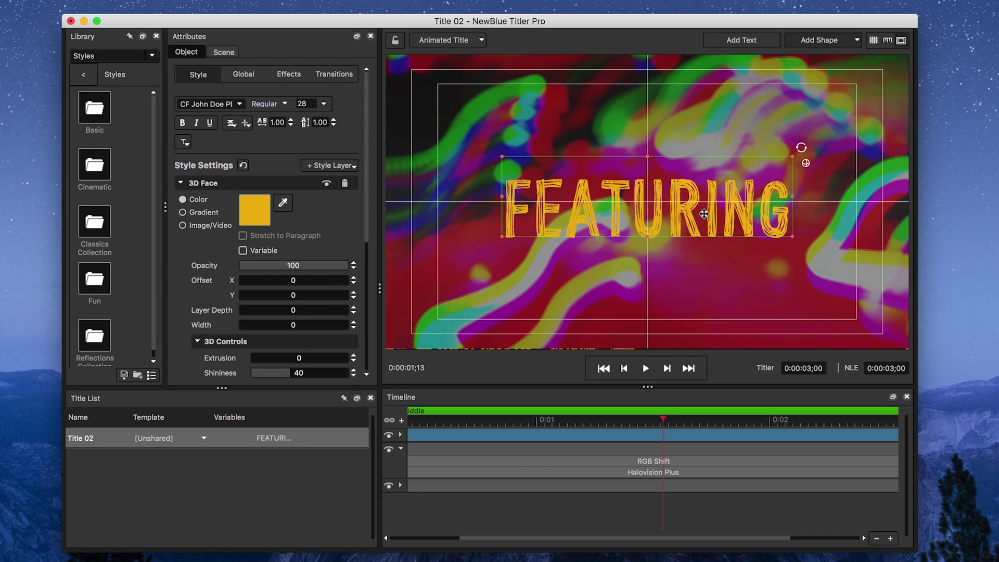
{"action": "left_click_drag", "start_coordinate": [704, 214], "coordinate": [688, 197]}
- Add a 2D - Shadow style layer to give FEATURING a soft black drop shadow
{"action": "left_click", "coordinate": [344, 165]}
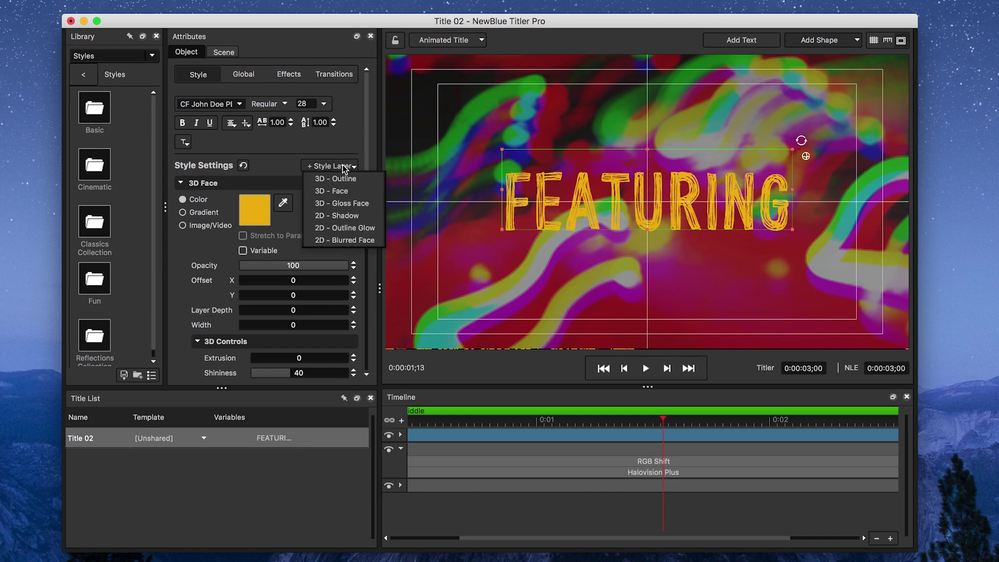
{"action": "left_click", "coordinate": [349, 217]}
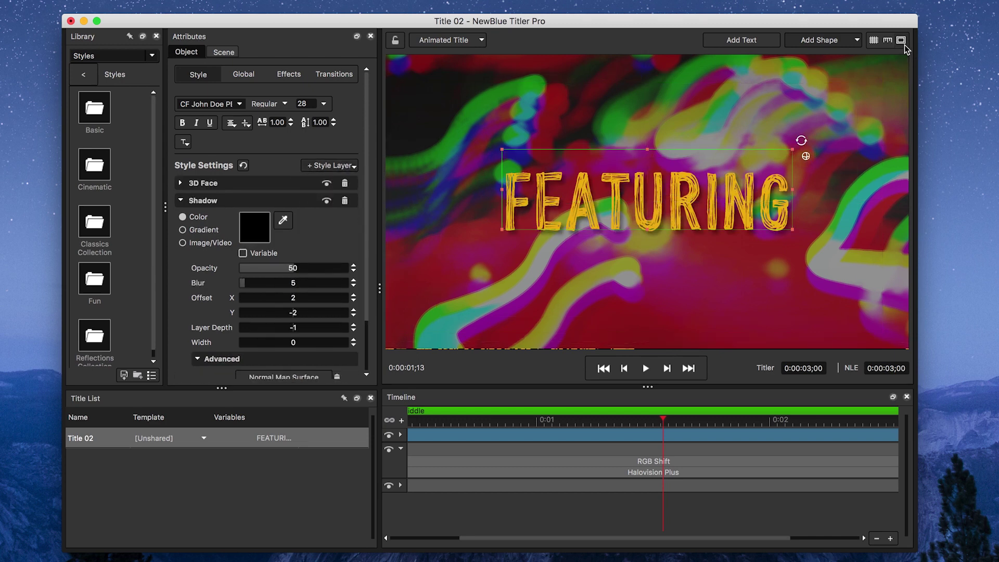
{"action": "left_click", "coordinate": [863, 166]}
{"action": "mouse_move", "coordinate": [616, 424]}
{"action": "left_mouse_down"}
{"action": "mouse_move", "coordinate": [504, 423]}
{"action": "mouse_move", "coordinate": [620, 423]}
{"action": "left_mouse_up"}
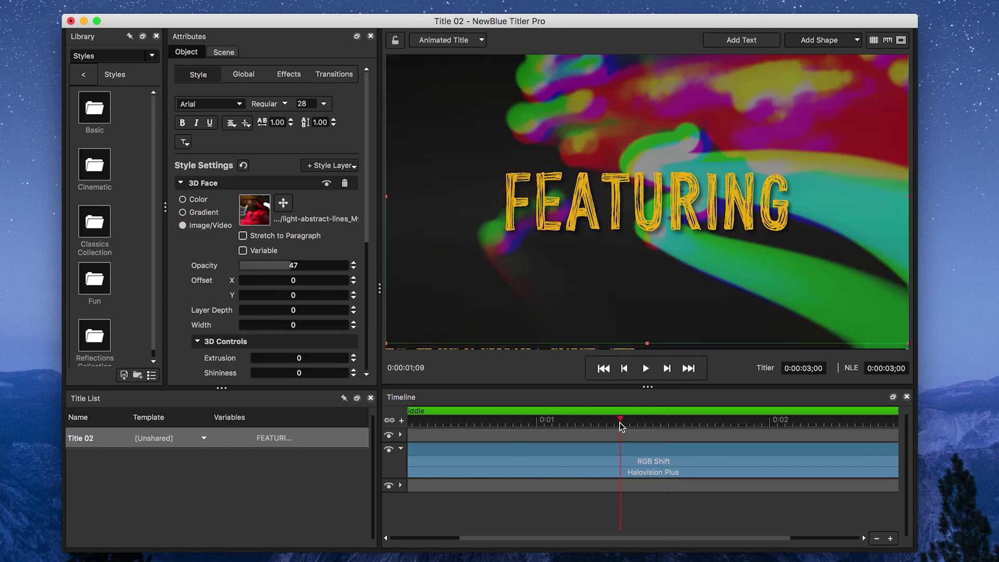
- Apply the Glowstick Light Ring transition to the background video track
{"action": "left_click_drag", "start_coordinate": [570, 538], "coordinate": [352, 541]}
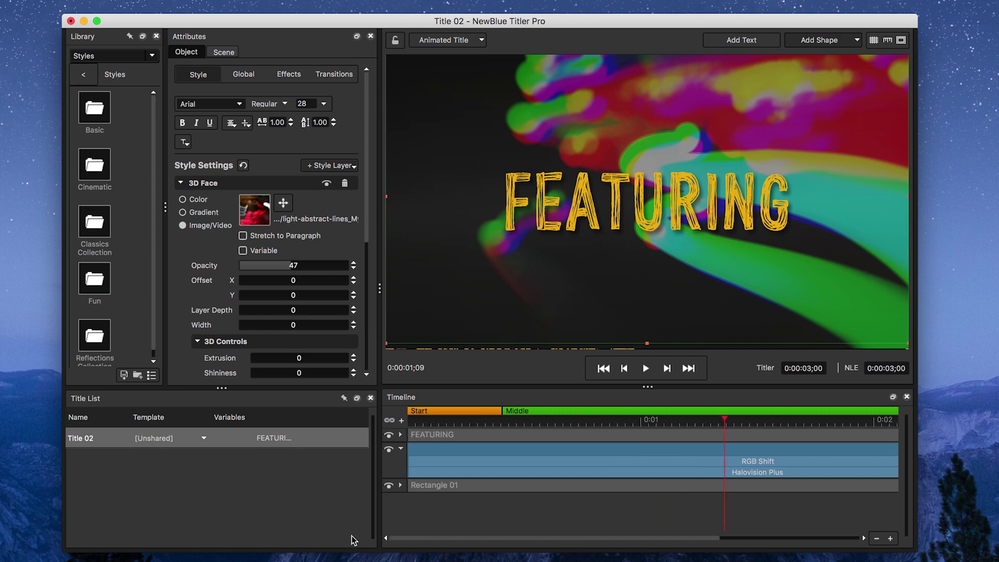
{"action": "left_click", "coordinate": [144, 56]}
{"action": "left_click", "coordinate": [135, 67]}
{"action": "left_click", "coordinate": [137, 55]}
{"action": "left_click", "coordinate": [109, 117]}
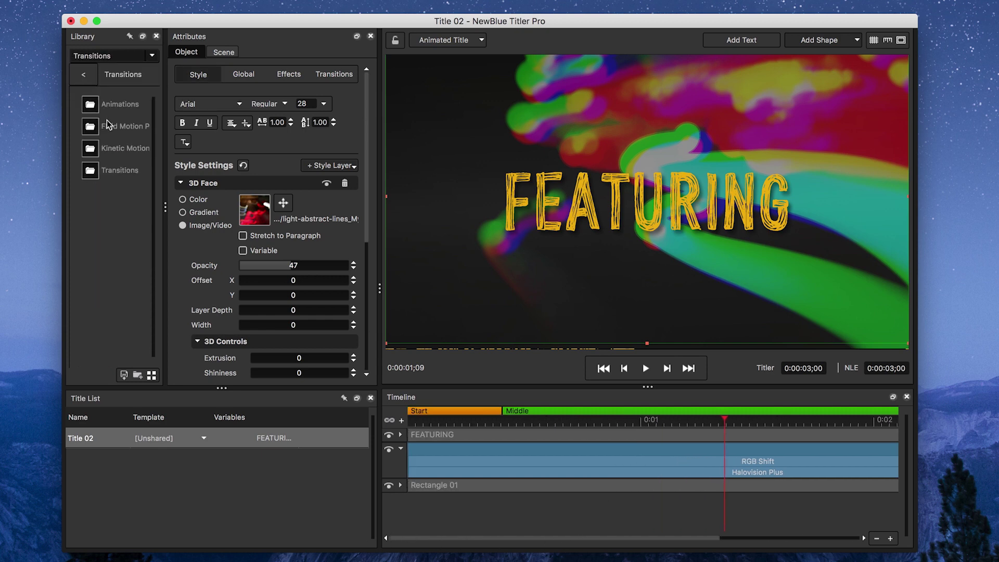
{"action": "double_click", "coordinate": [90, 170]}
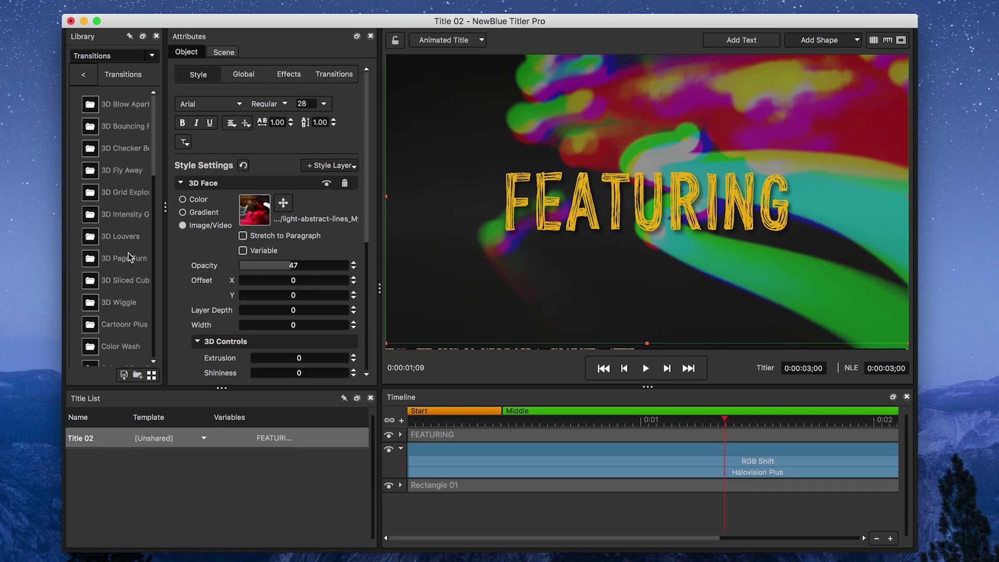
{"action": "scroll", "coordinate": [130, 257], "scroll_direction": "down", "scroll_amount": 5}
{"action": "double_click", "coordinate": [90, 230]}
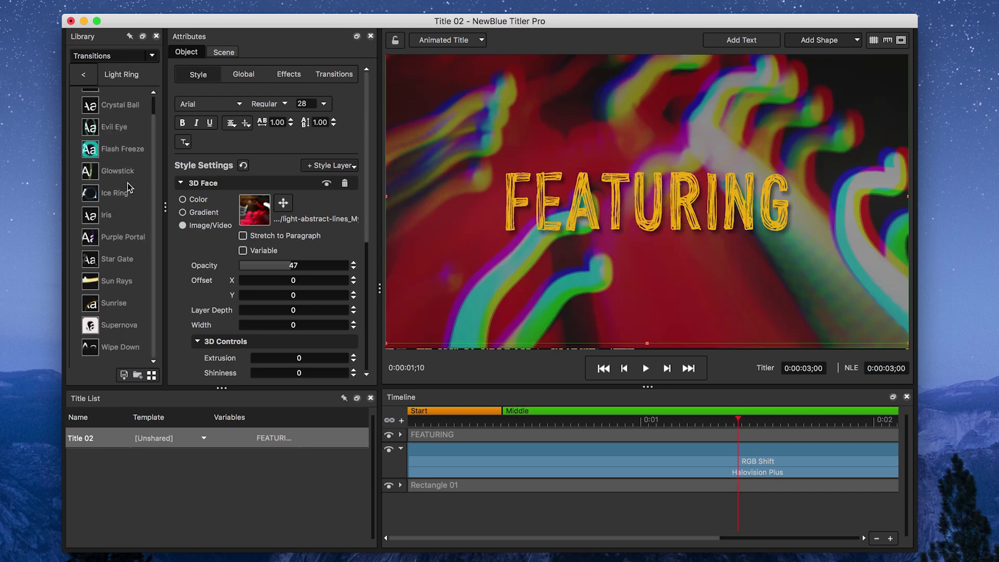
{"action": "left_click_drag", "start_coordinate": [91, 172], "coordinate": [432, 482]}
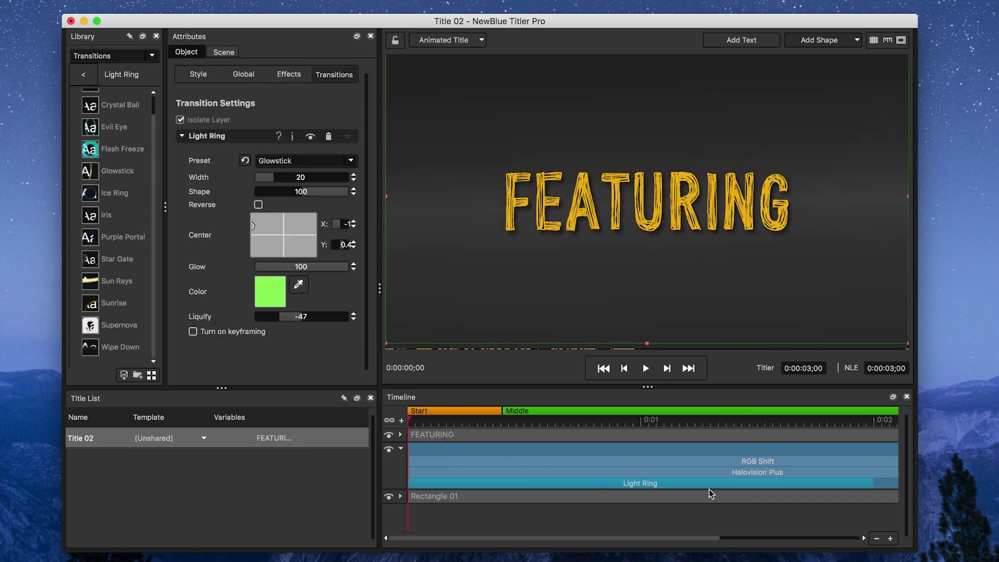
- Shorten the Light Ring transition to the timeline's opening and preview it
{"action": "left_click_drag", "start_coordinate": [870, 485], "coordinate": [534, 483]}
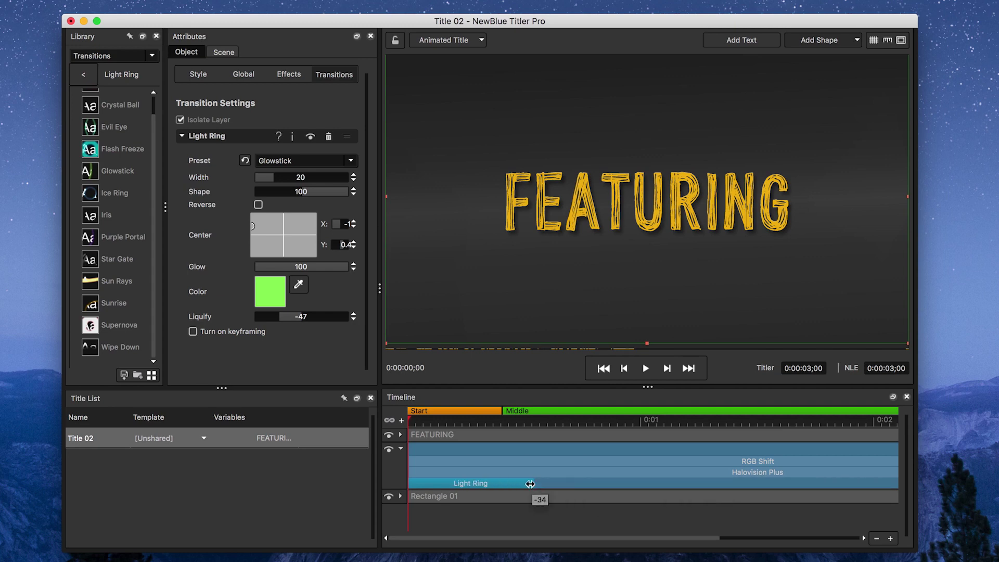
{"action": "left_click_drag", "start_coordinate": [430, 420], "coordinate": [592, 428]}
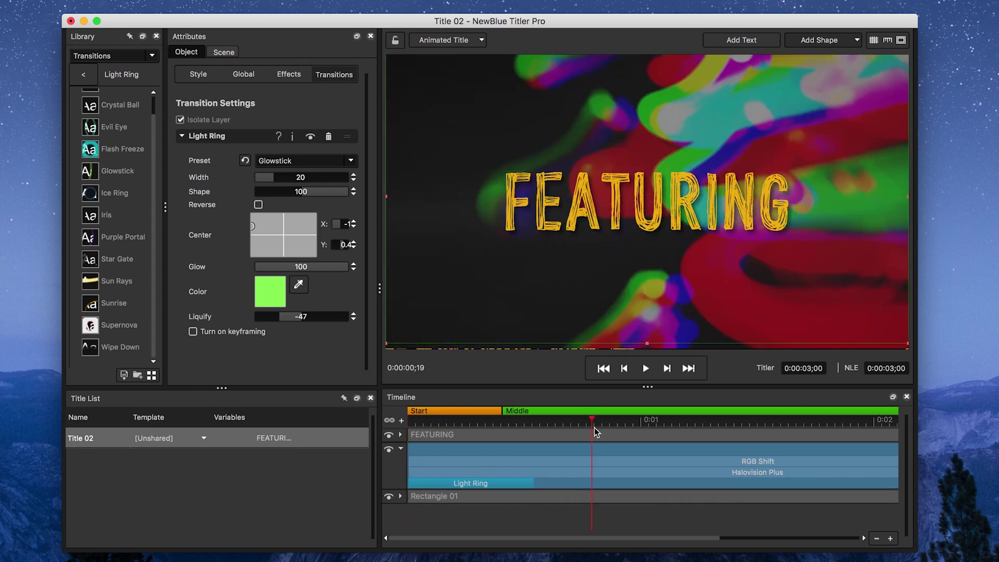
{"action": "left_click", "coordinate": [570, 436]}
- Apply the Fade In 'Fade Letters' animation preset to the FEATURING track
{"action": "left_click", "coordinate": [133, 56]}
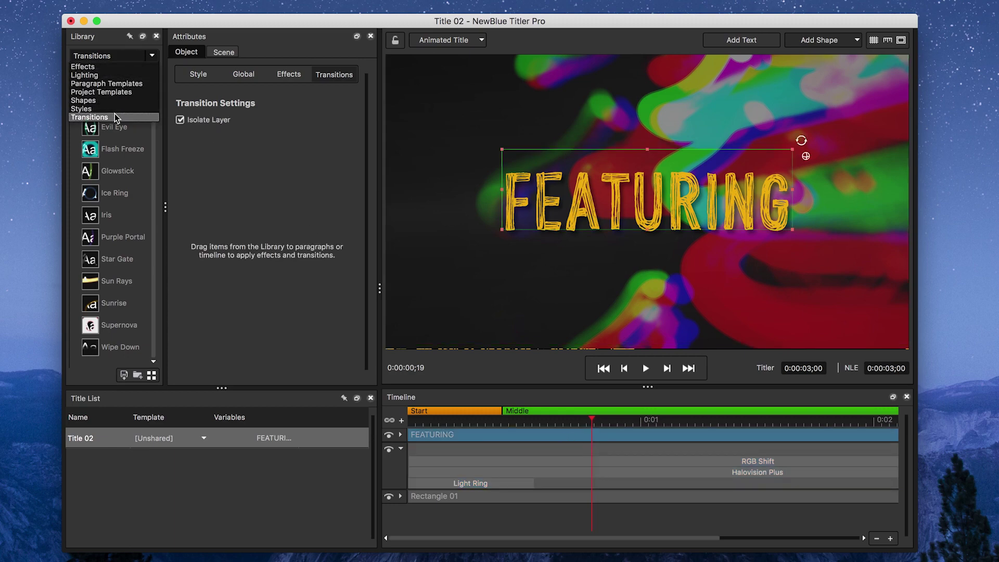
{"action": "left_click", "coordinate": [104, 117]}
{"action": "left_click", "coordinate": [84, 75]}
{"action": "left_click", "coordinate": [83, 75]}
{"action": "double_click", "coordinate": [90, 106]}
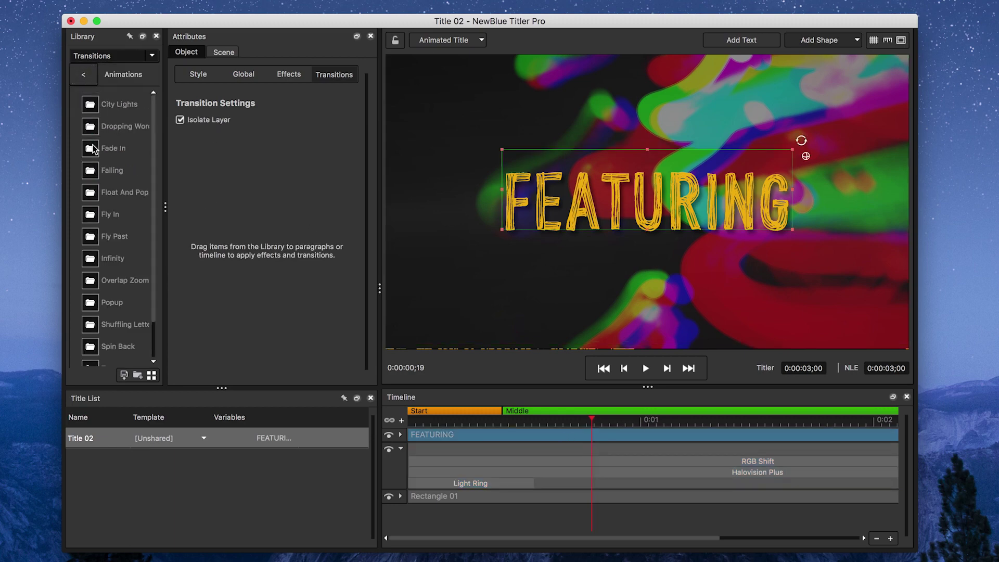
{"action": "double_click", "coordinate": [120, 148]}
{"action": "left_click_drag", "start_coordinate": [89, 104], "coordinate": [455, 437]}
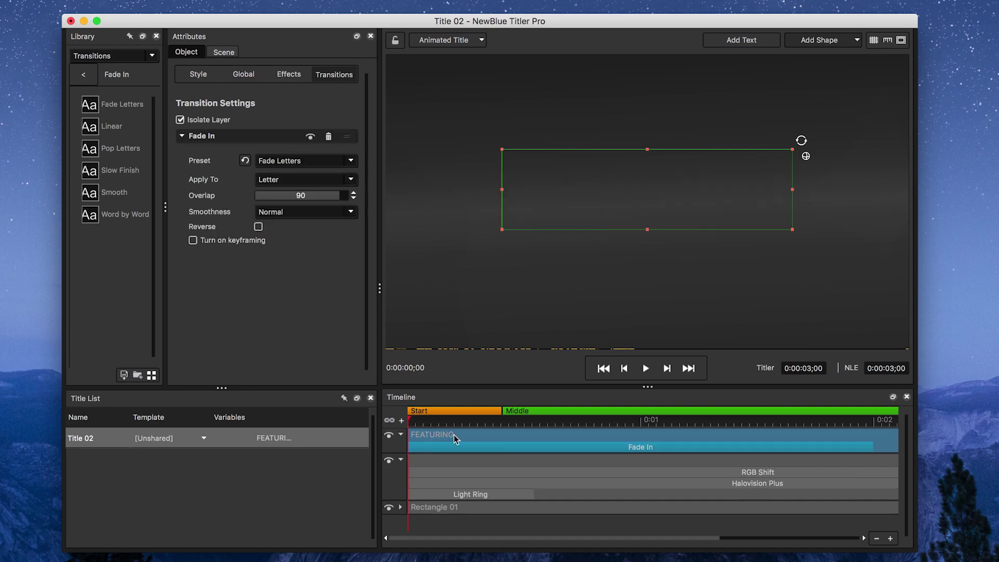
- Shorten the Fade In transition to the opening and check the fade at early and later frames
{"action": "left_click_drag", "start_coordinate": [878, 456], "coordinate": [533, 457]}
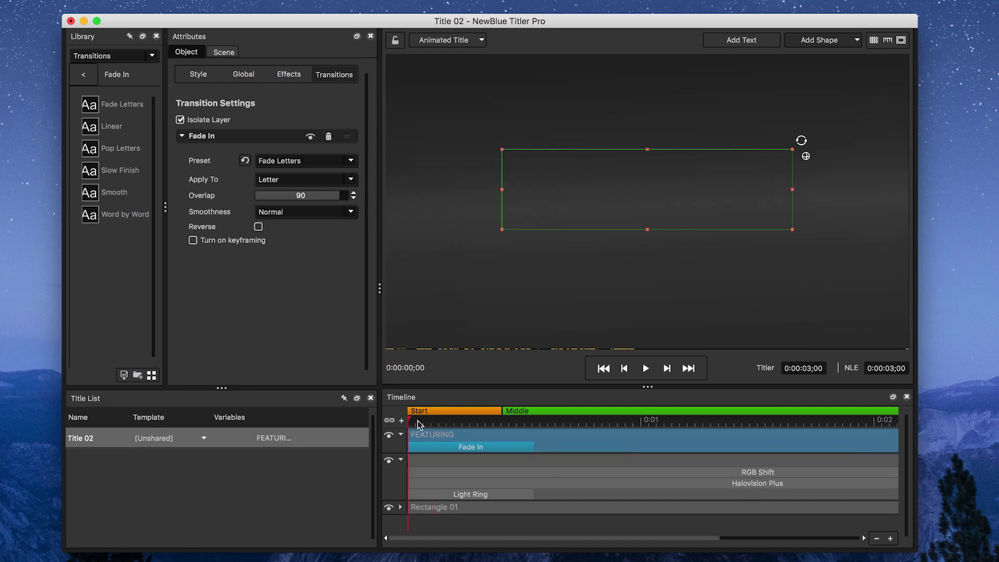
{"action": "left_click", "coordinate": [474, 421]}
{"action": "left_click", "coordinate": [620, 424]}
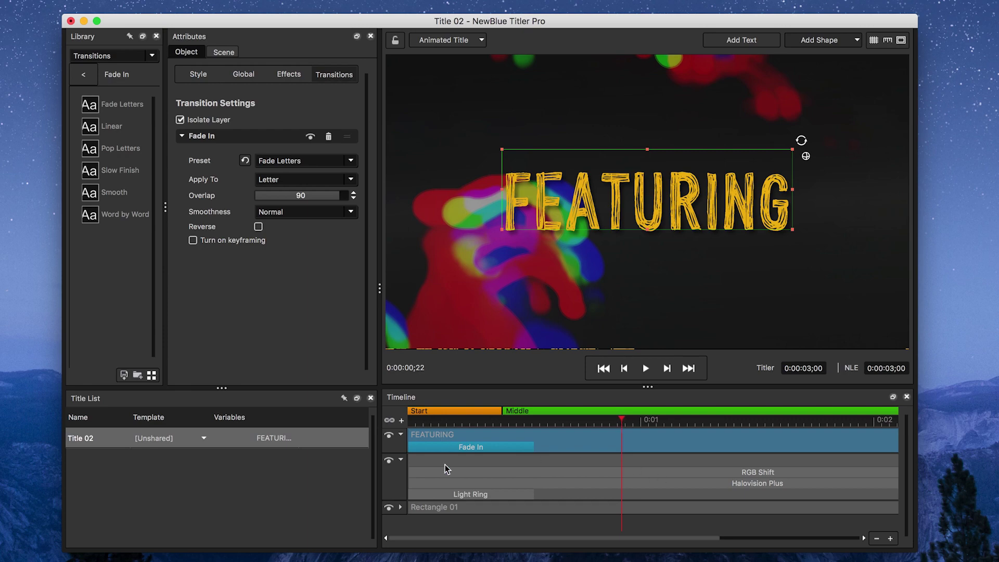
- Delay the FEATURING clip so it starts a few frames into the title
{"action": "left_click_drag", "start_coordinate": [414, 434], "coordinate": [469, 437]}
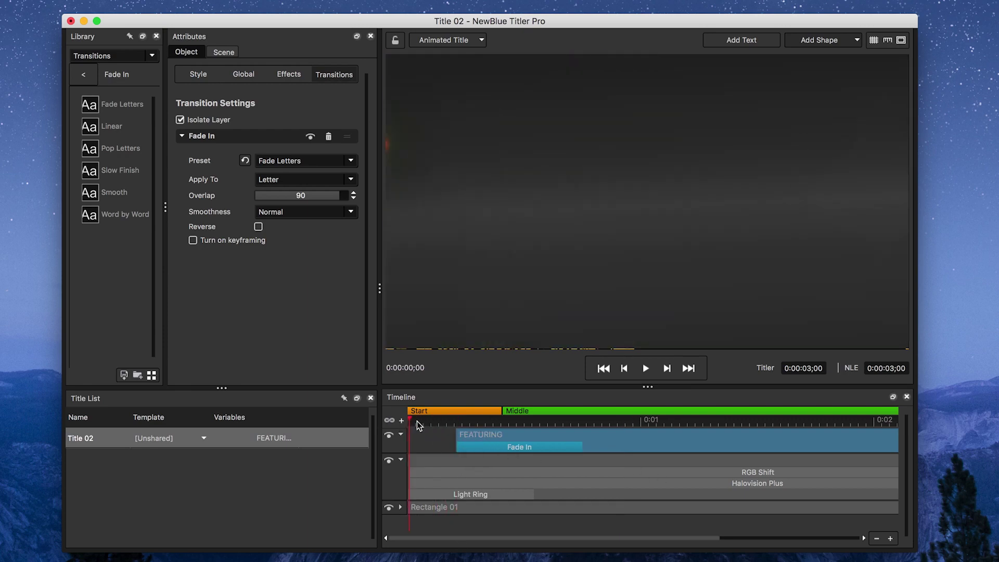
{"action": "left_click_drag", "start_coordinate": [413, 420], "coordinate": [572, 429]}
{"action": "left_click", "coordinate": [877, 538]}
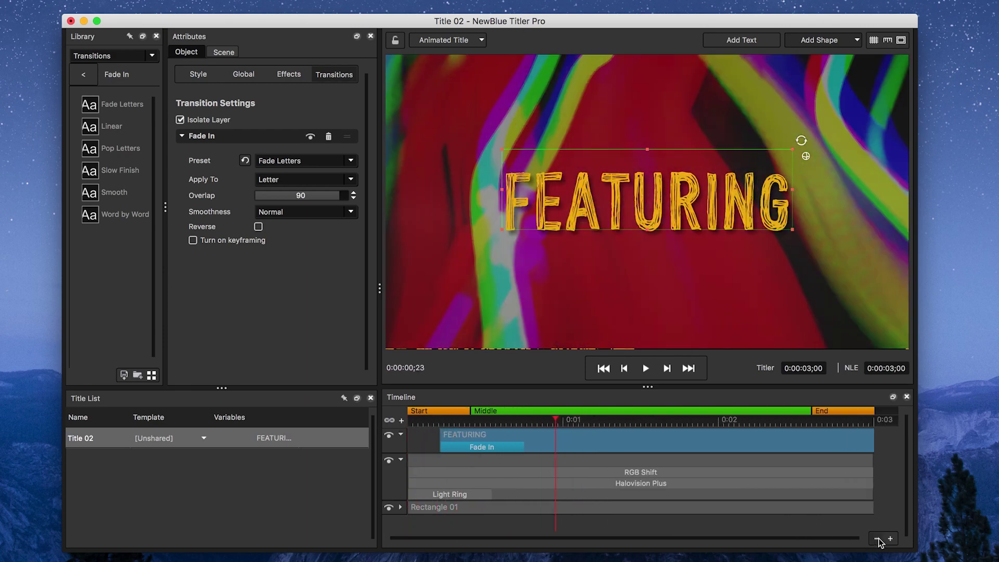
{"action": "right_click", "coordinate": [514, 448]}
{"action": "left_click", "coordinate": [567, 536]}
- Add closing transitions: a letter fade at FEATURING's end and a Light Ring at the background's end
{"action": "right_click", "coordinate": [839, 454]}
{"action": "left_click", "coordinate": [874, 552]}
{"action": "left_click", "coordinate": [458, 505]}
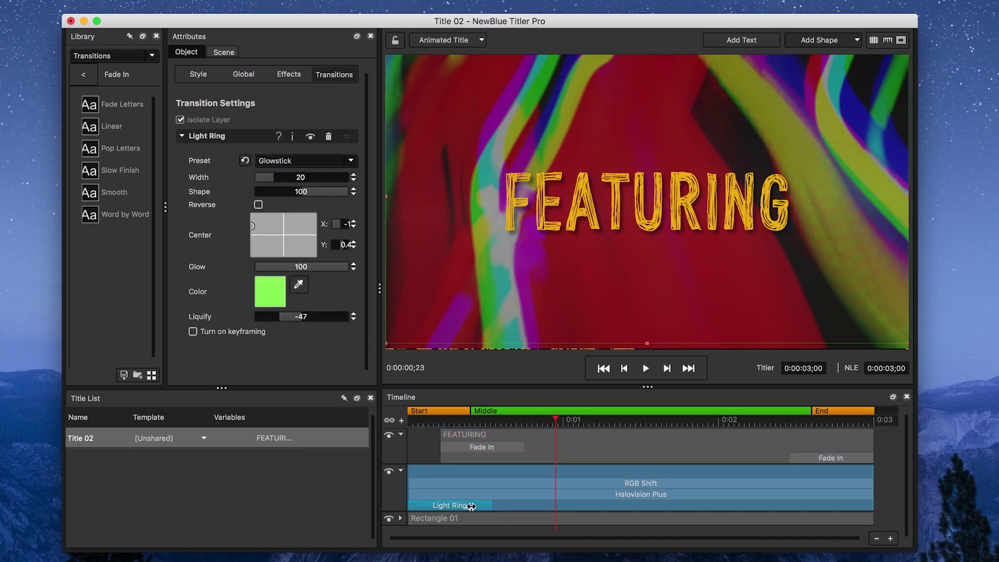
{"action": "right_click", "coordinate": [474, 505]}
{"action": "left_click", "coordinate": [490, 474]}
{"action": "right_click", "coordinate": [857, 500]}
{"action": "left_click", "coordinate": [885, 436]}
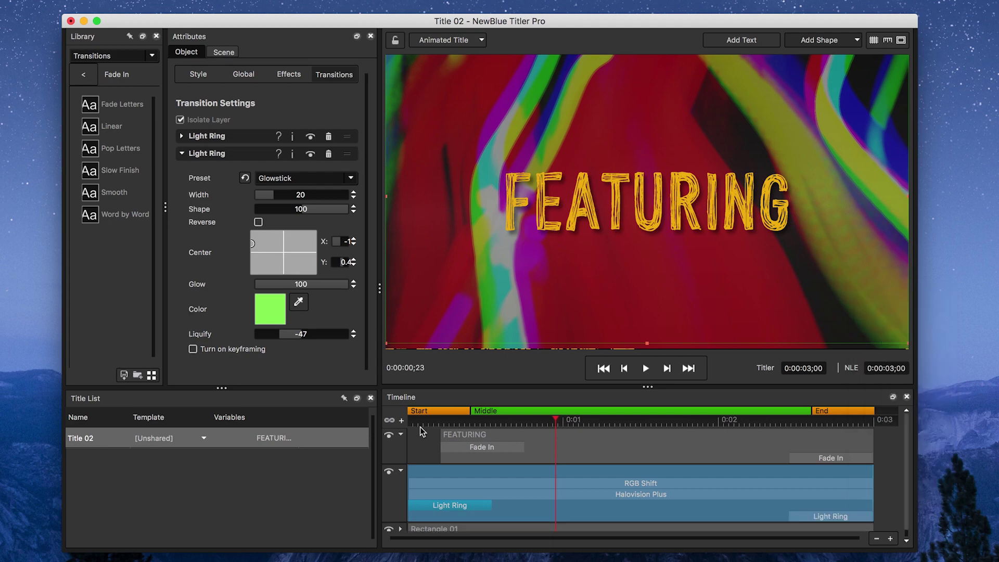
- Trim FEATURING's end, set the closing Fade In to Reverse, and review the ending
{"action": "left_click_drag", "start_coordinate": [416, 421], "coordinate": [869, 426]}
{"action": "left_click", "coordinate": [844, 435]}
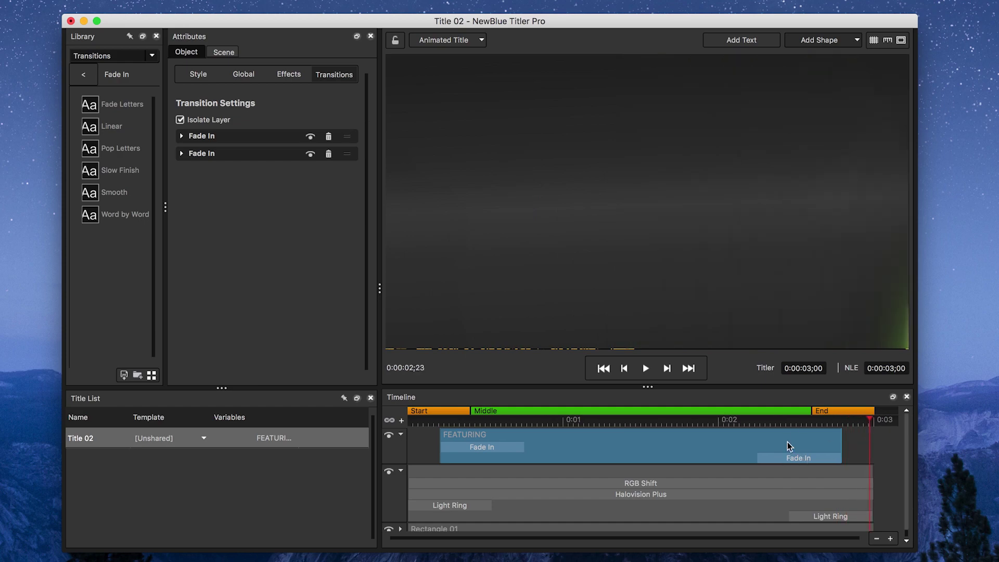
{"action": "left_click", "coordinate": [776, 458]}
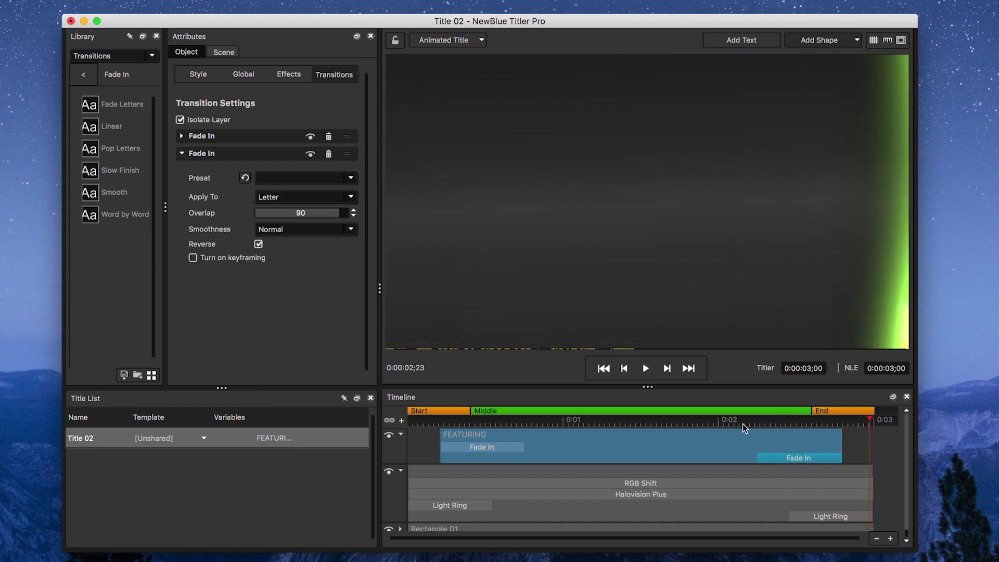
{"action": "left_click_drag", "start_coordinate": [742, 423], "coordinate": [629, 423]}
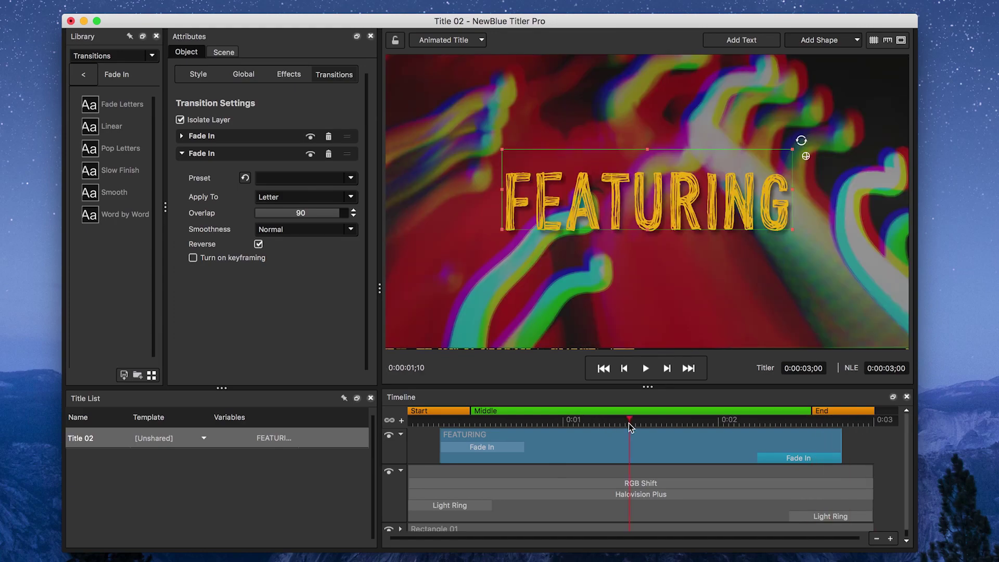
{"action": "left_click_drag", "start_coordinate": [629, 423], "coordinate": [401, 432]}
{"action": "key", "text": "space"}
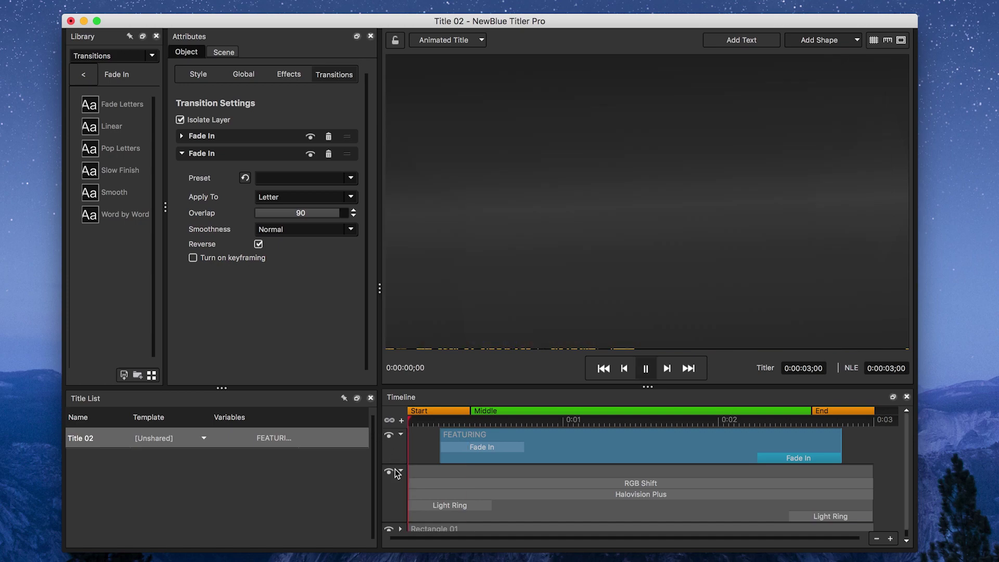
{"action": "key", "text": "space"}
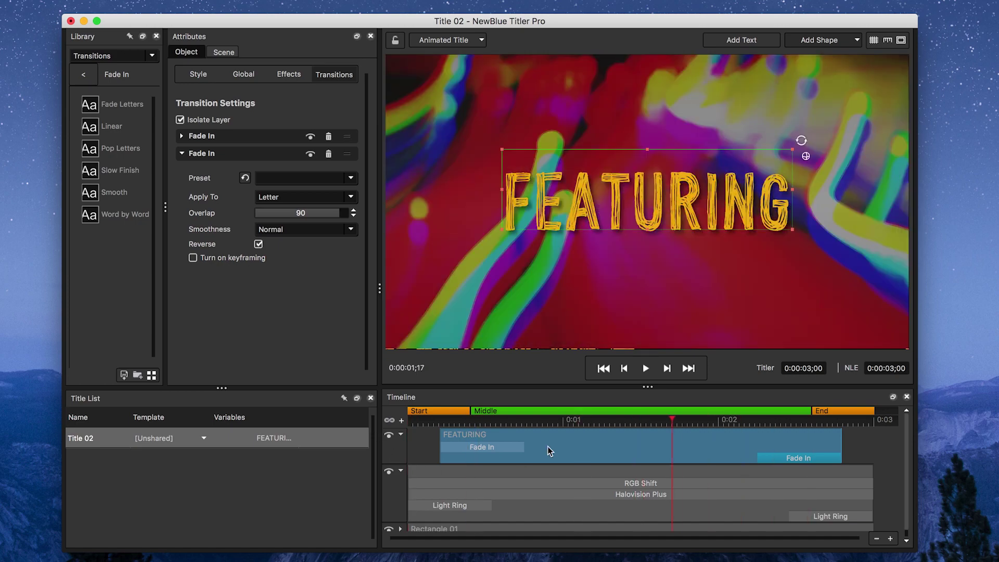
{"action": "left_click", "coordinate": [647, 308]}
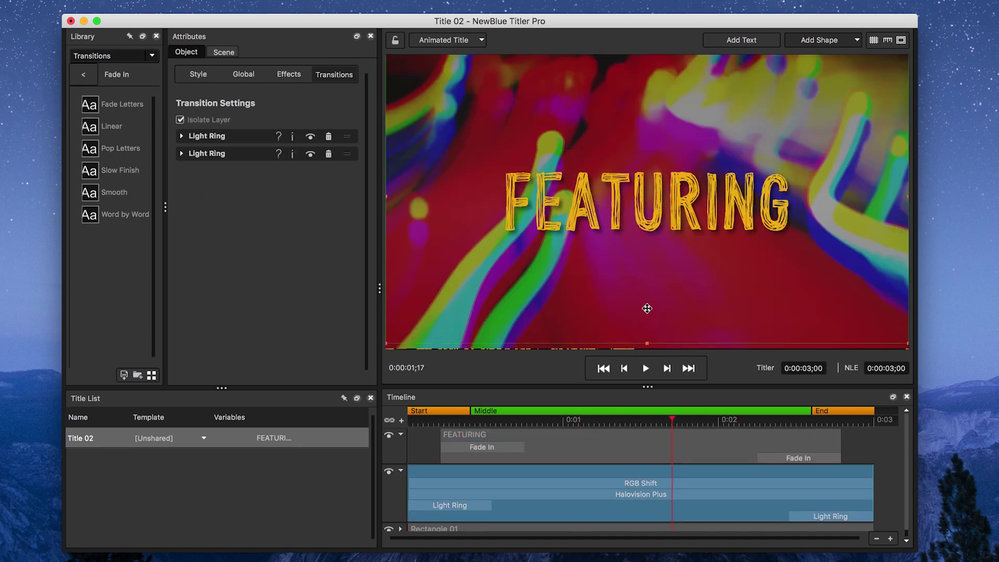